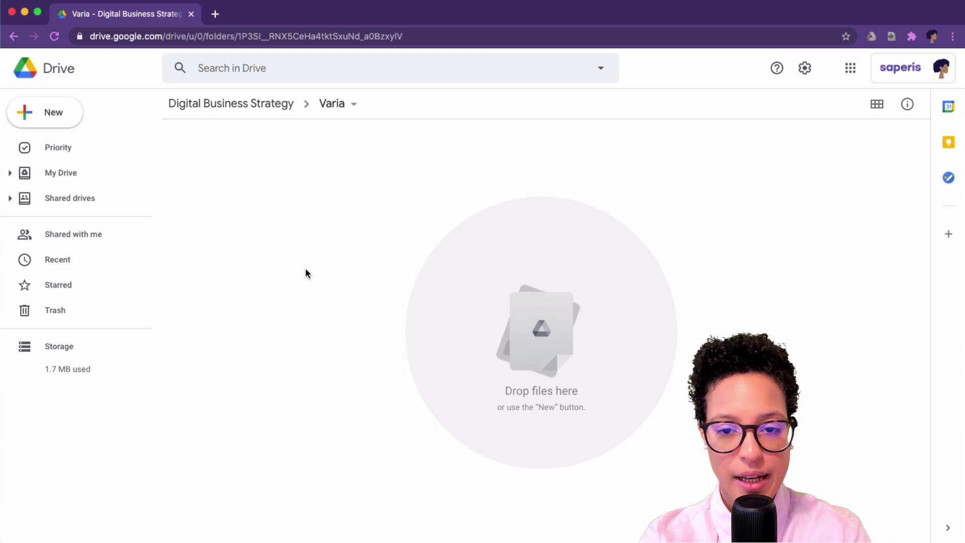
Step: Create a new spreadsheet in the Varia folder from the 2020 Calendar template
right_click(249, 174)
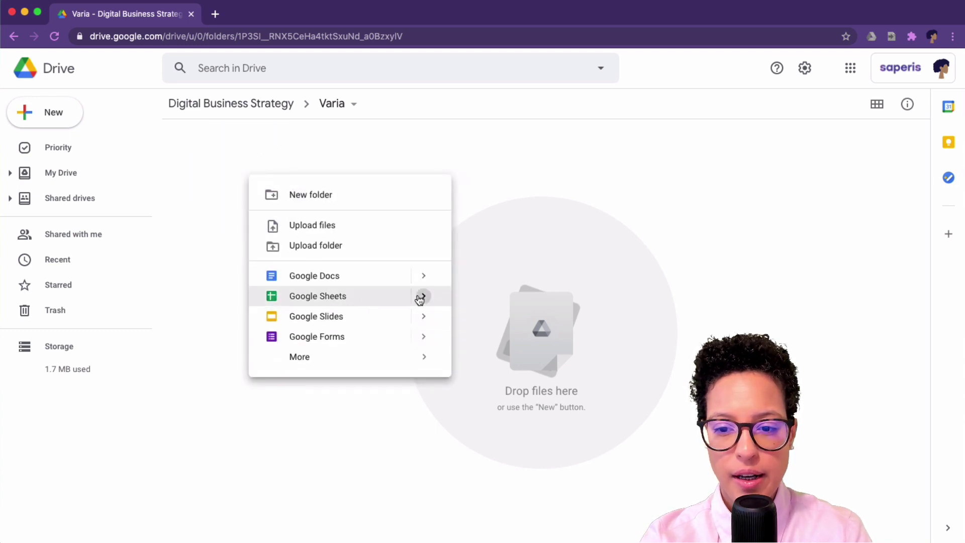
mouse_move(421, 299)
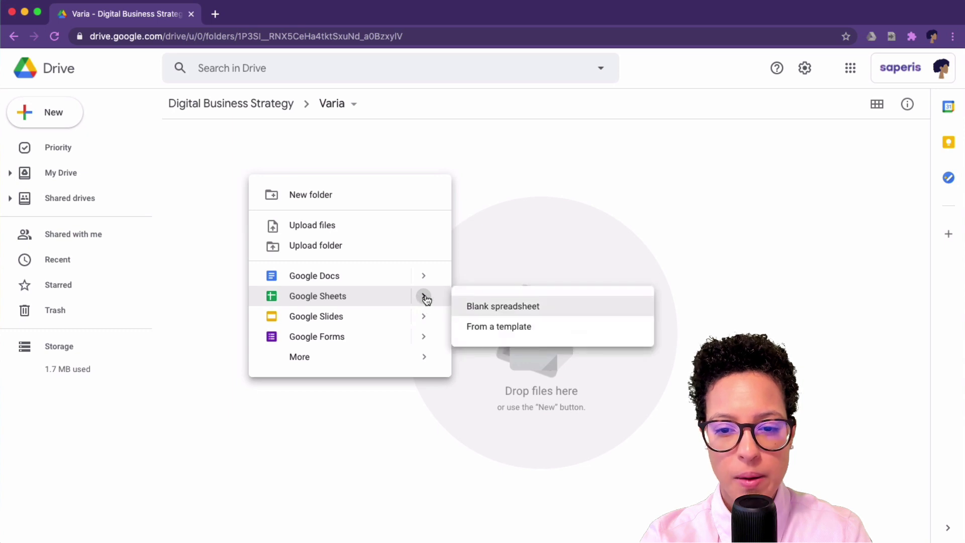
left_click(530, 326)
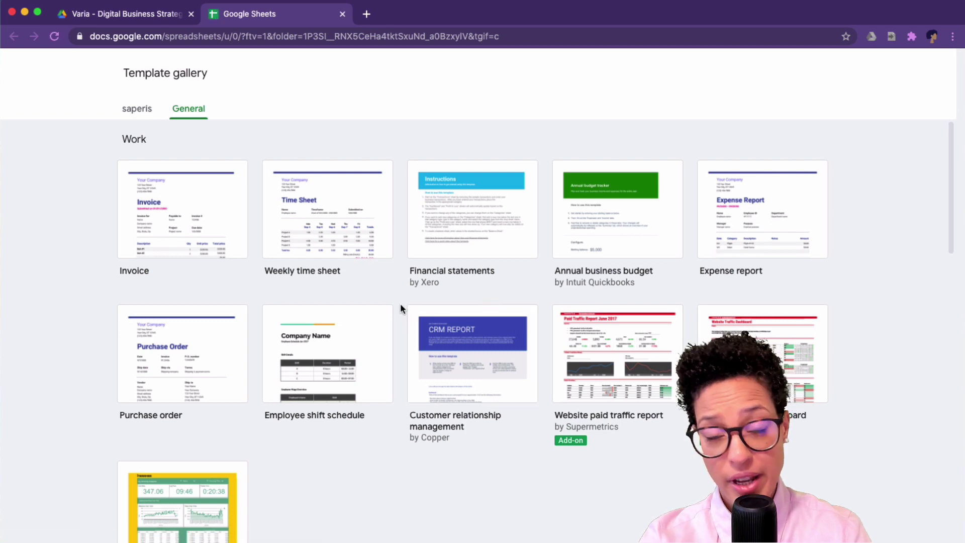
scroll(401, 305, "down", 5)
scroll(401, 305, "down", 14)
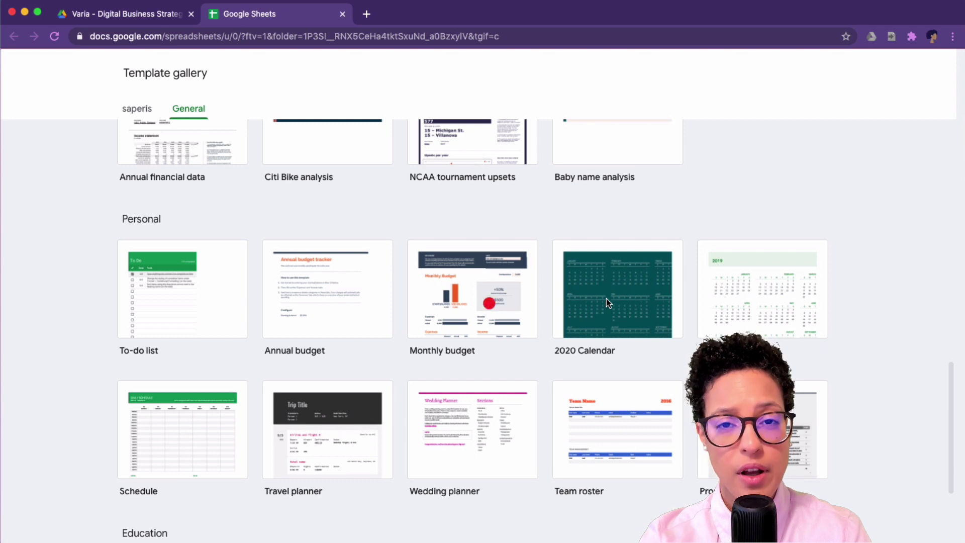
left_click(606, 299)
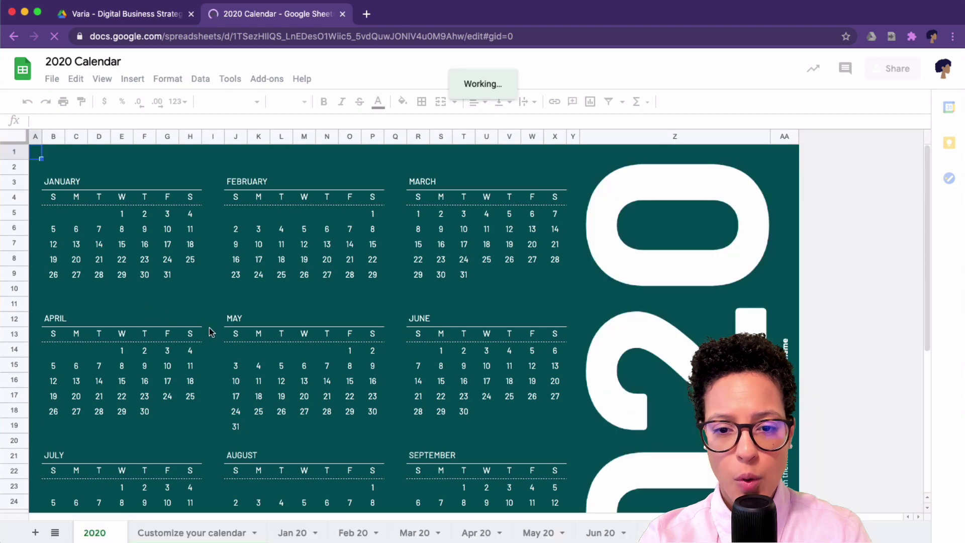
Step: Browse the 2020 overview, then the Jan 20, Feb 20, Mar 20 and Apr 20 month sheets
scroll(210, 332, "down", 3)
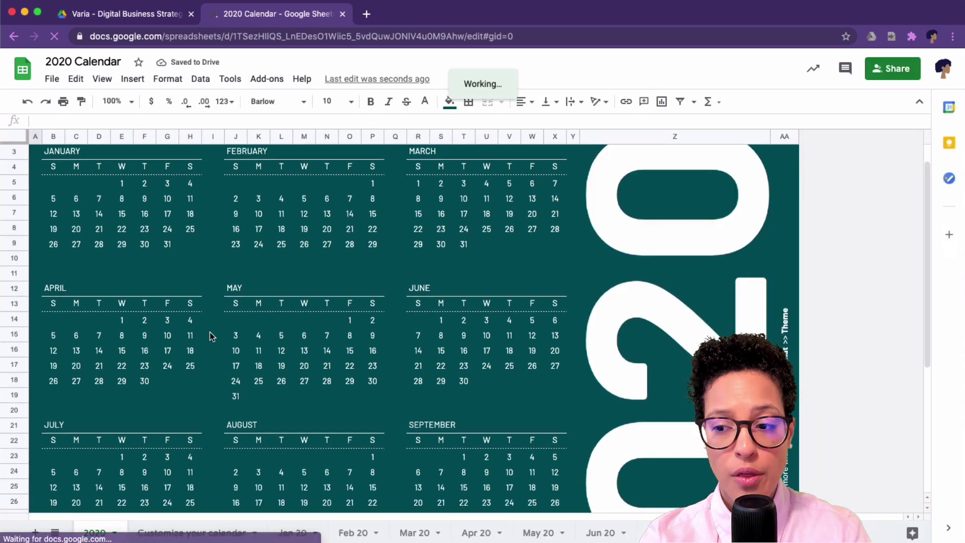
scroll(210, 332, "down", 5)
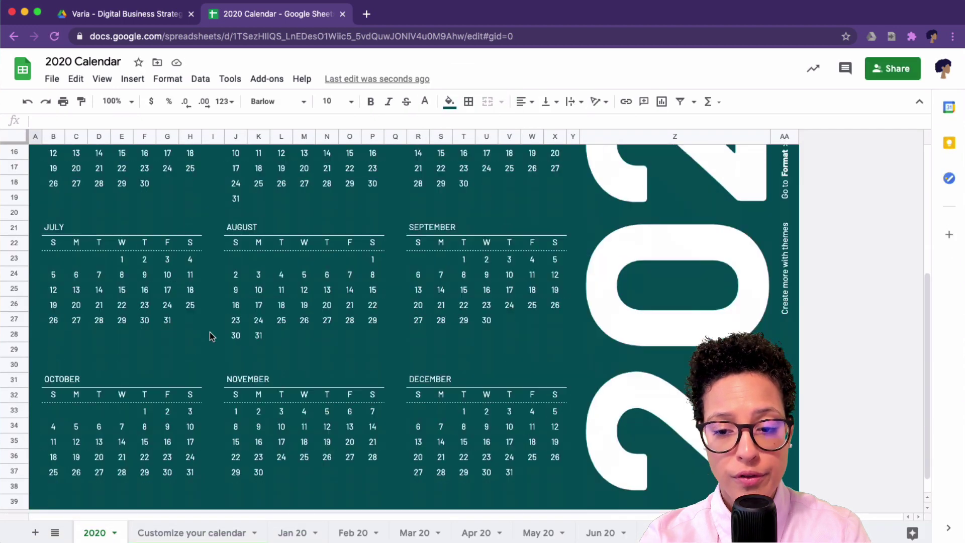
scroll(210, 332, "up", 8)
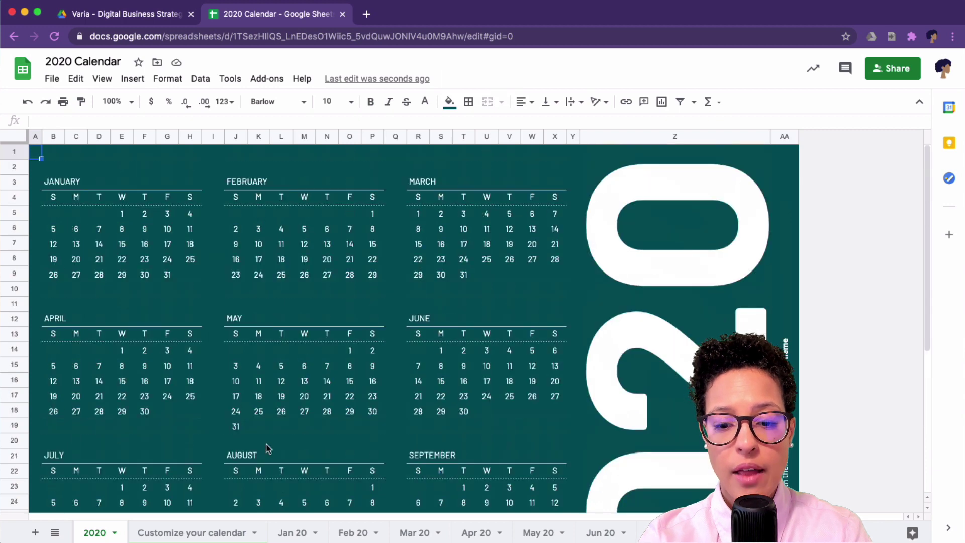
left_click(300, 534)
left_click(365, 533)
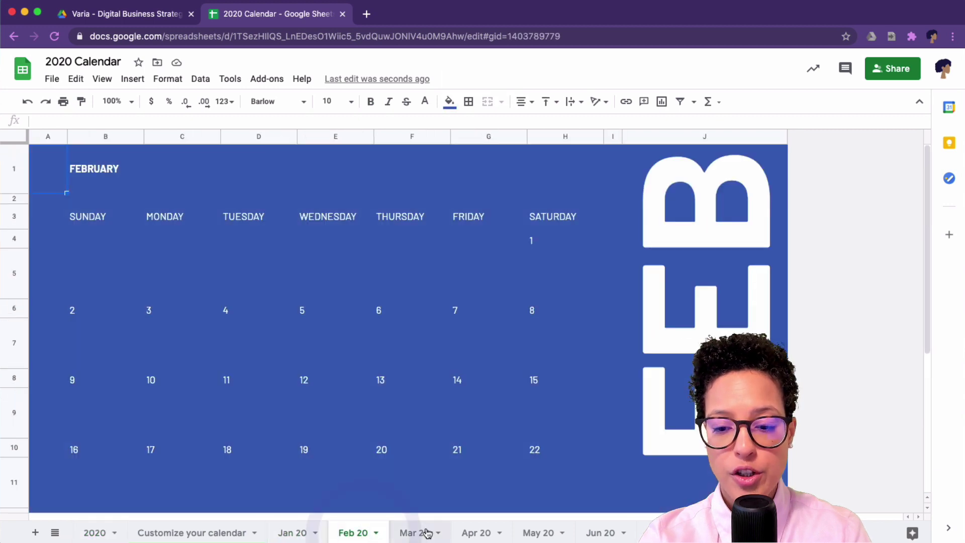
left_click(427, 533)
left_click(470, 534)
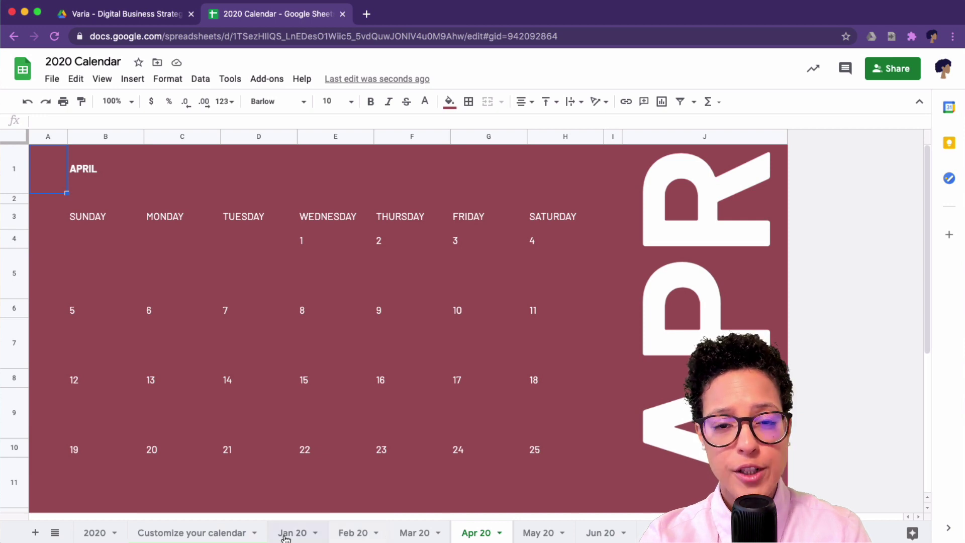
Step: Apply the Retro theme to the 2020 Calendar spreadsheet
left_click(167, 78)
left_click(203, 102)
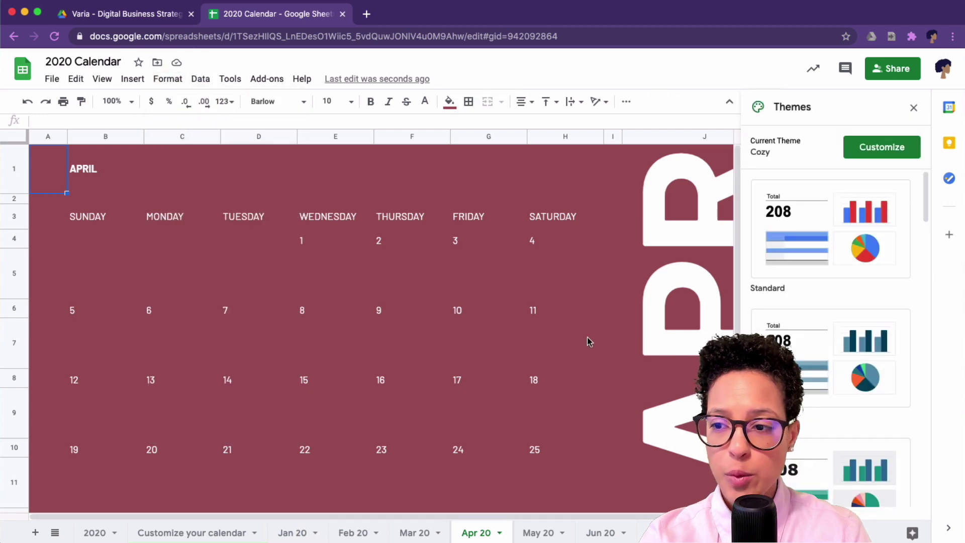
left_click_drag(927, 200, 941, 490)
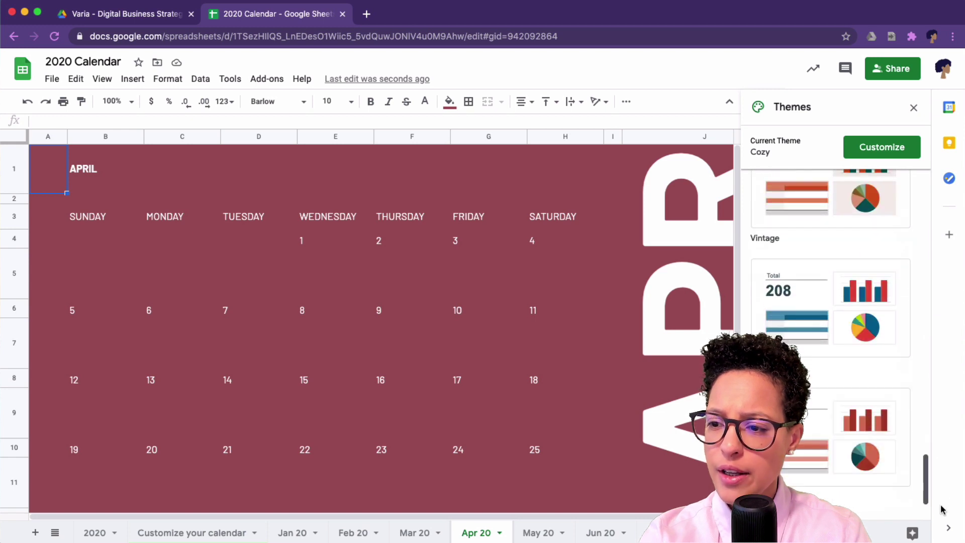
left_click(805, 305)
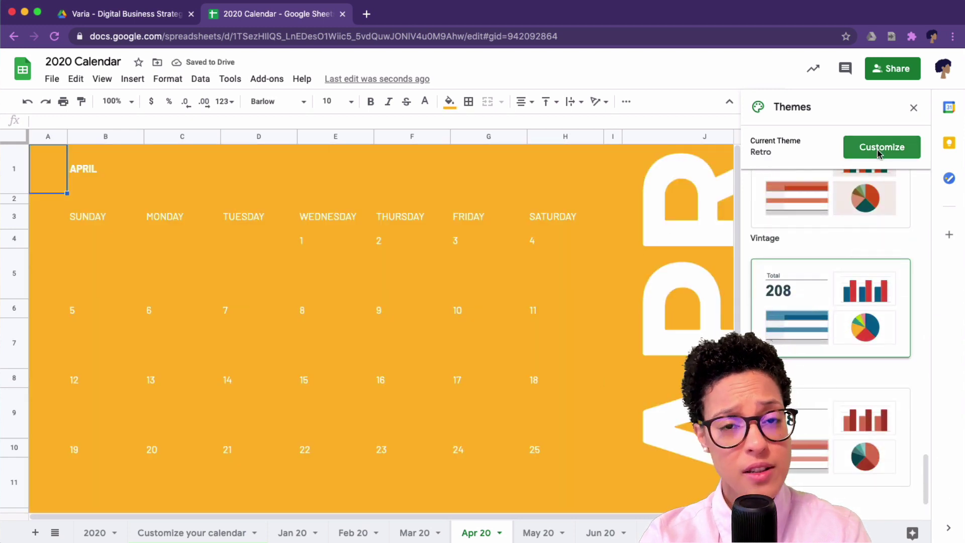
Step: Review the 2020 overview and the Jan 20 to Apr 20 sheets in the Retro theme
left_click(96, 533)
left_click(306, 533)
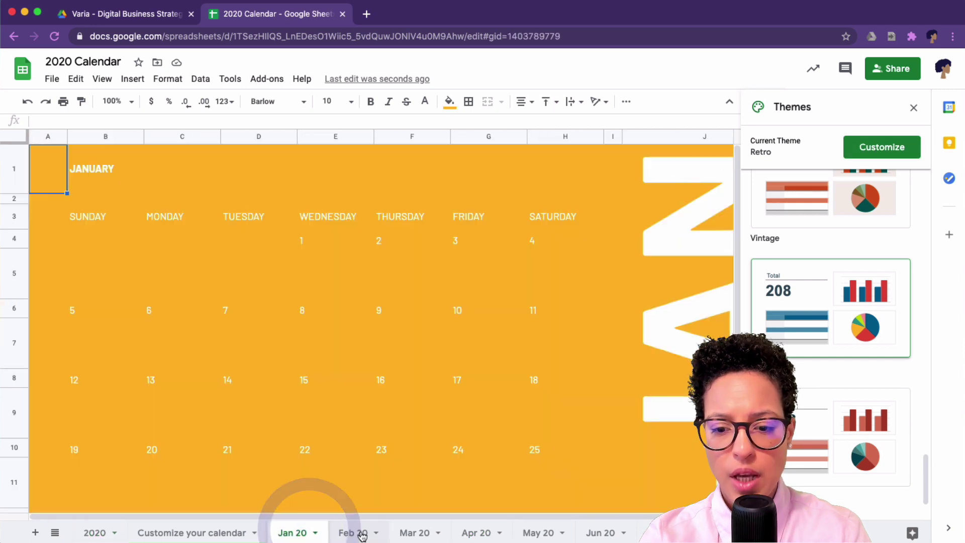
left_click(360, 533)
left_click(414, 533)
left_click(475, 533)
left_click(95, 533)
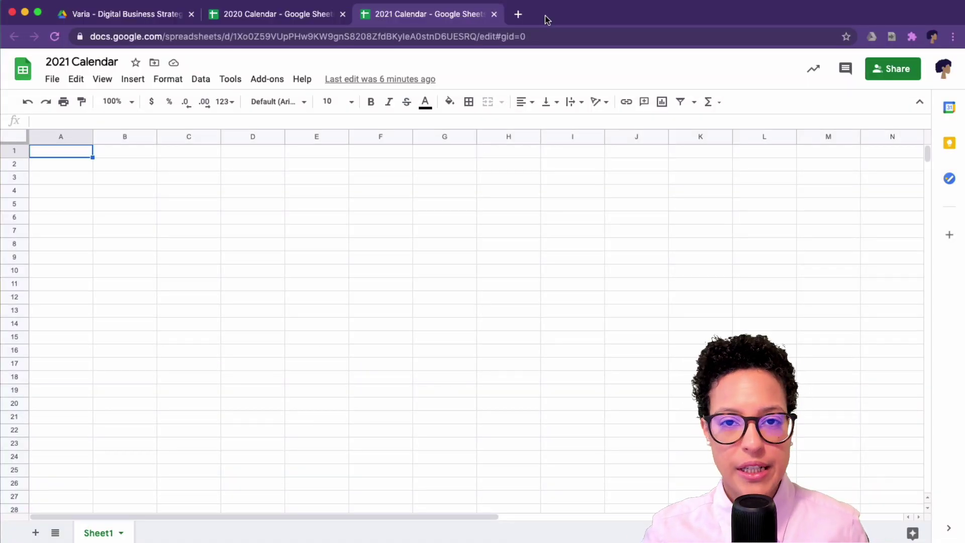
Step: Inspect the Jan 20 SUNDAY and MONDAY headers, then close the 2020 Calendar tab
left_click(257, 15)
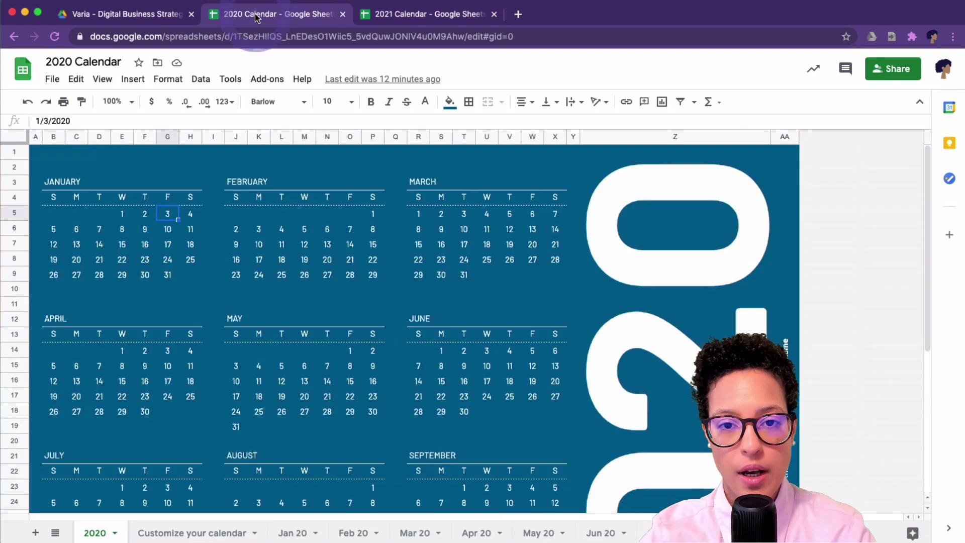
left_click(301, 532)
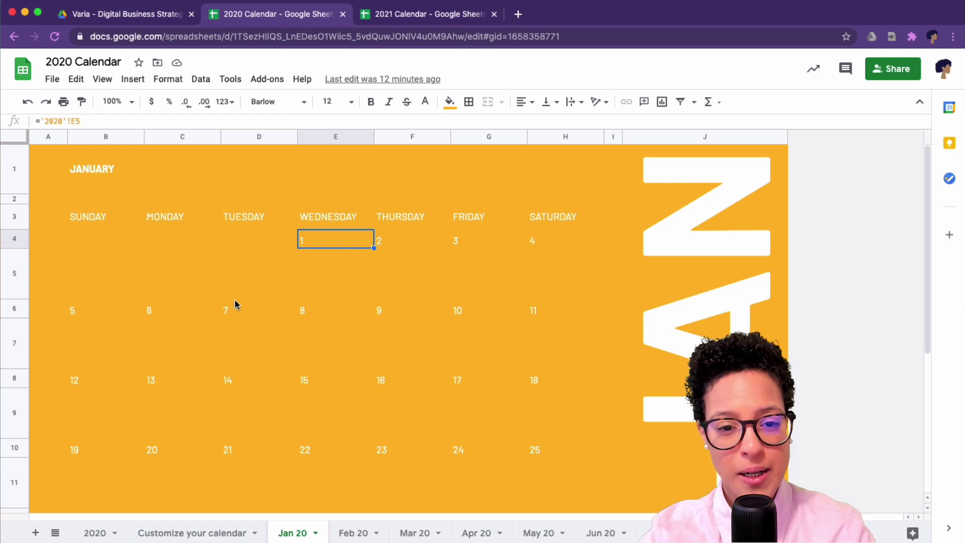
left_click(80, 223)
left_click(81, 223)
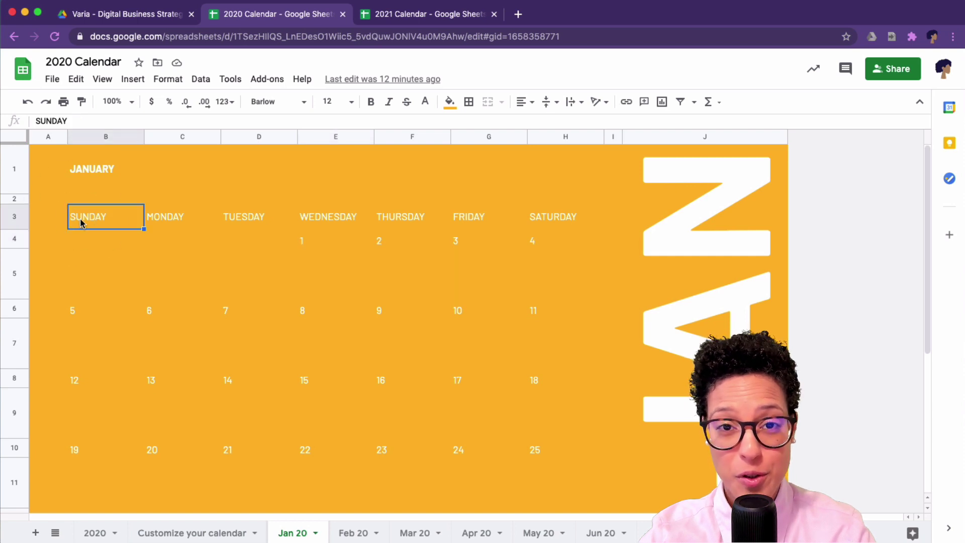
left_click(162, 220)
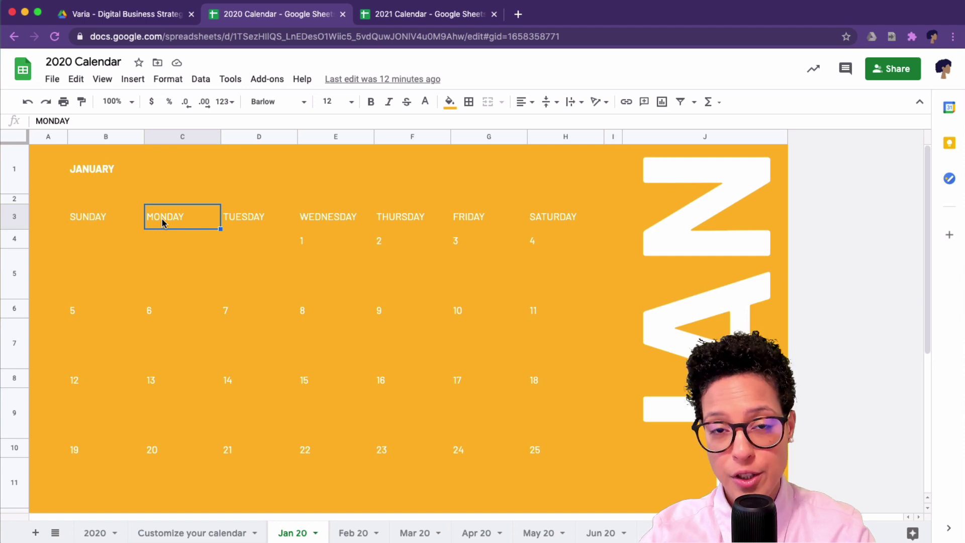
left_click(88, 227)
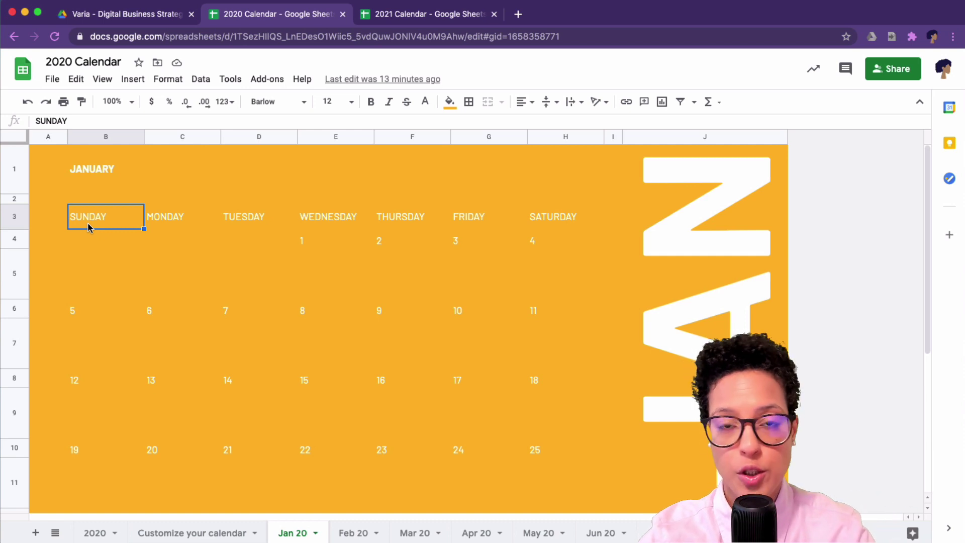
key("super+w")
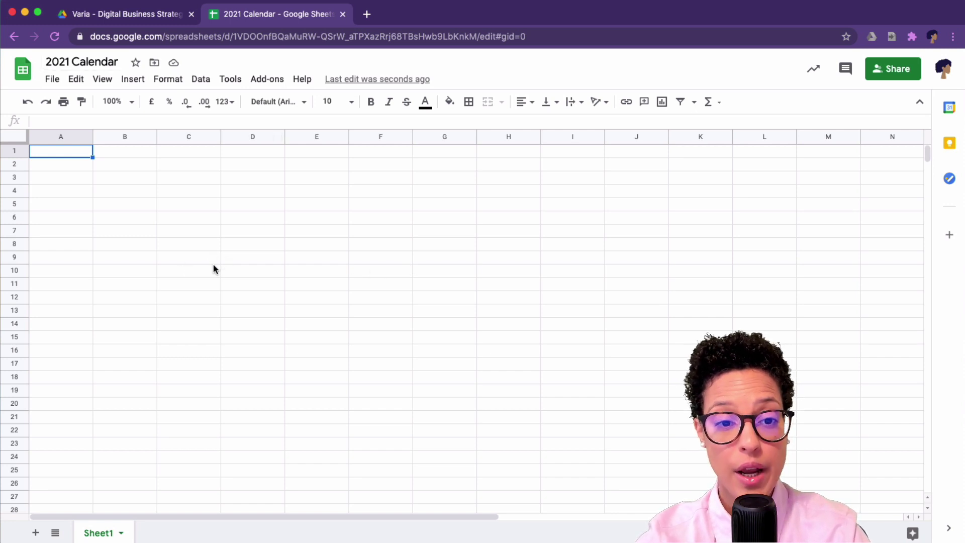
Step: Enter the title 'January 2021' in cell A1
type("Ja")
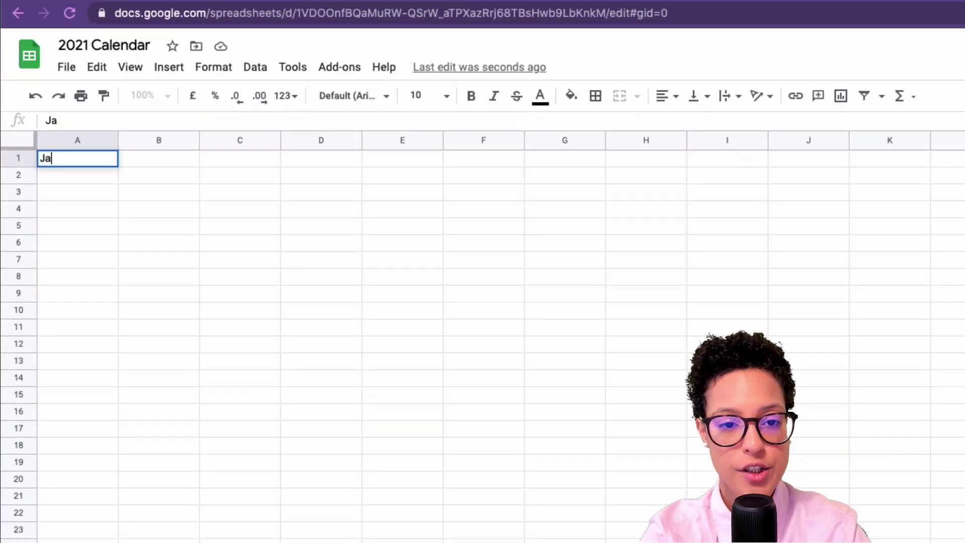
type("nuary 2020")
key("BackSpace")
type("1")
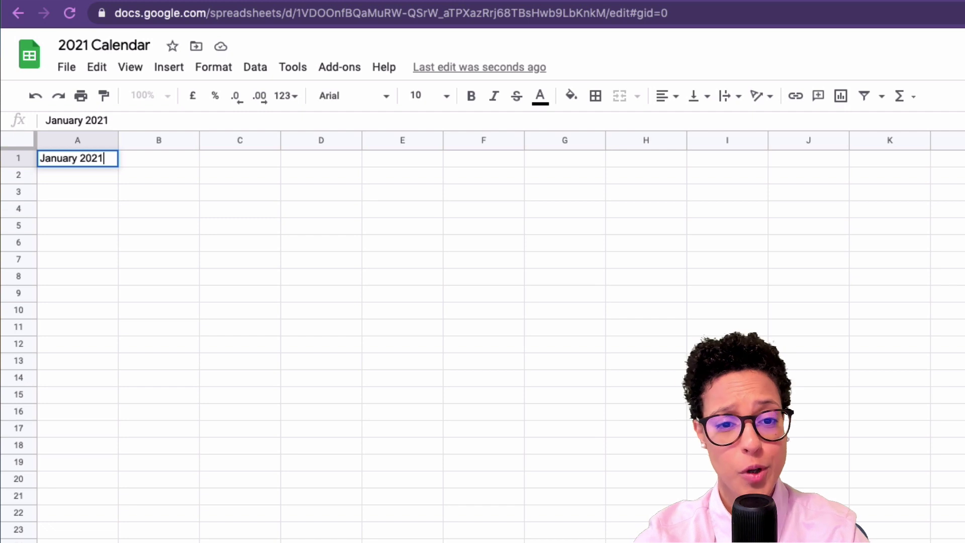
key("Return")
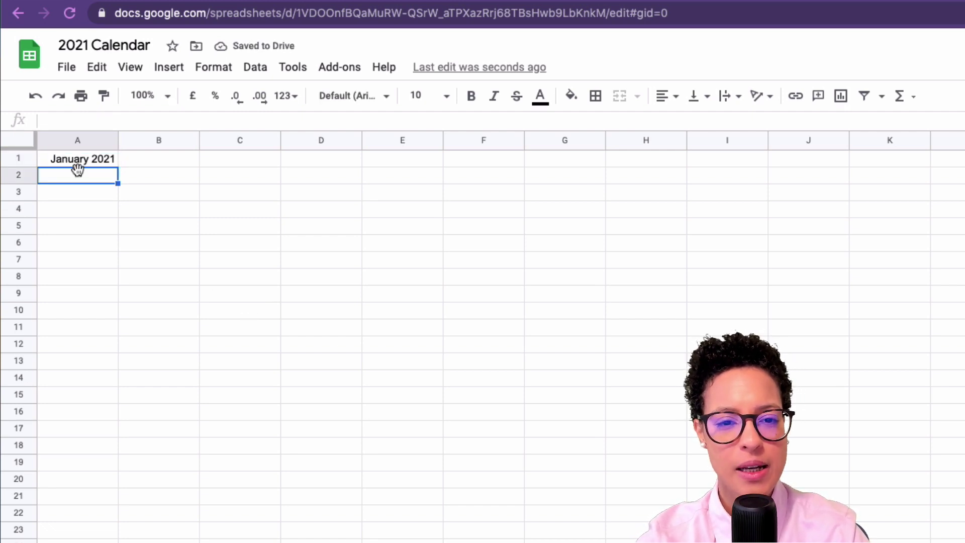
Step: Enter Monday in A3 and fill the weekday names across to G3
left_click(77, 189)
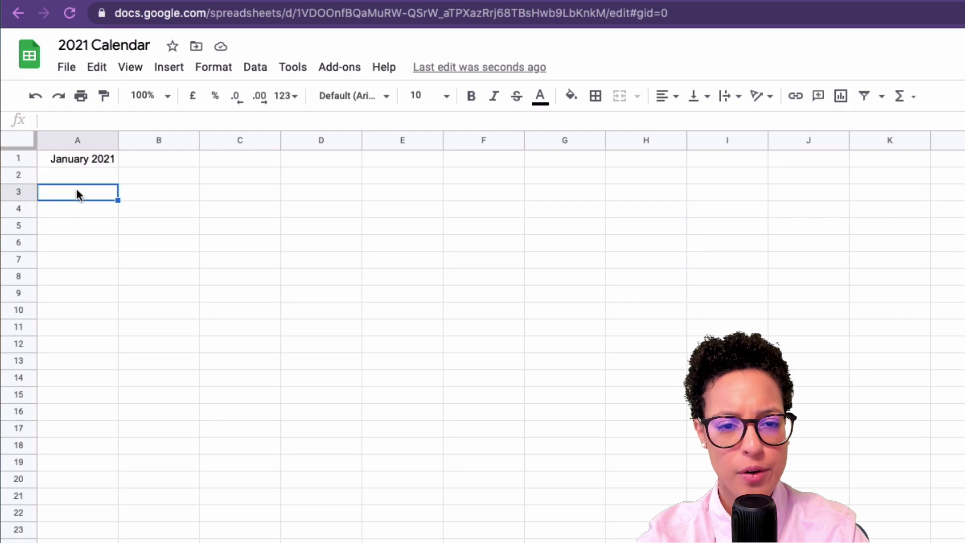
type("Monday")
key("Return")
left_click(103, 191)
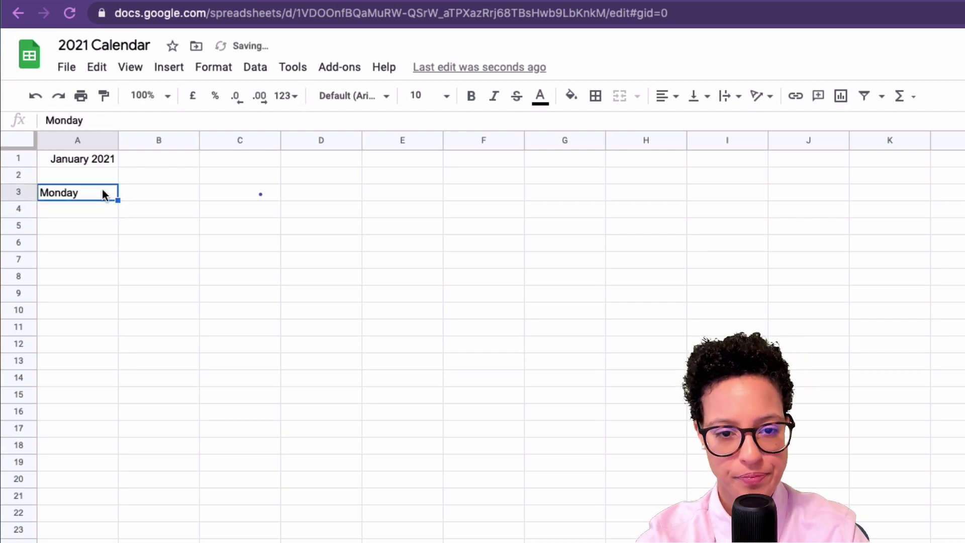
left_click_drag(118, 200, 530, 199)
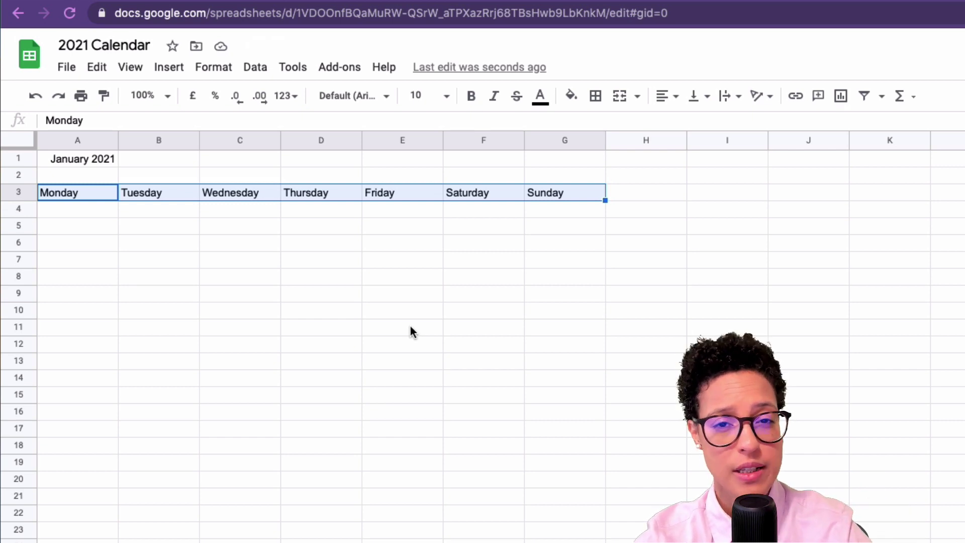
left_click(410, 327)
left_click(383, 208)
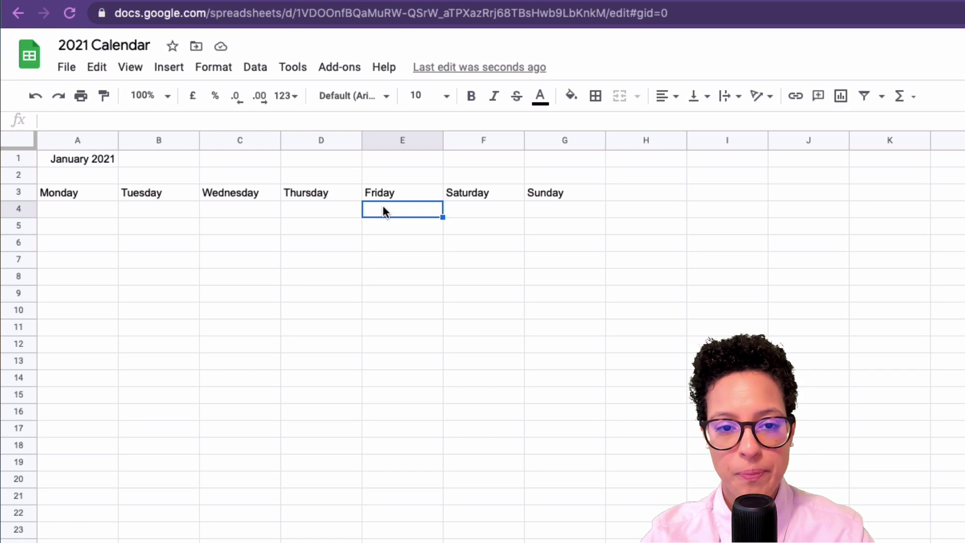
double_click(84, 158)
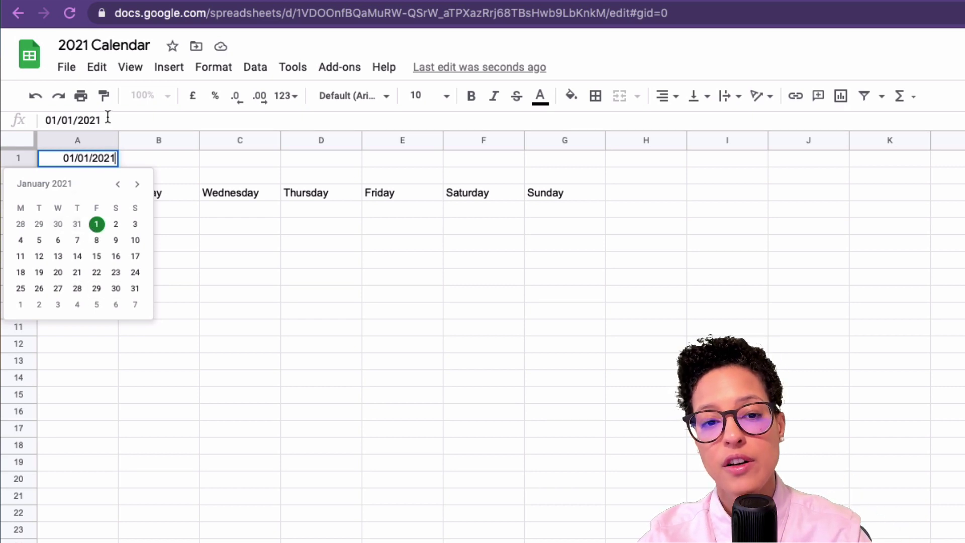
key("Return")
Step: Enter 1/1/2021 under Friday in E4 and fill it through Sunday
left_click(385, 209)
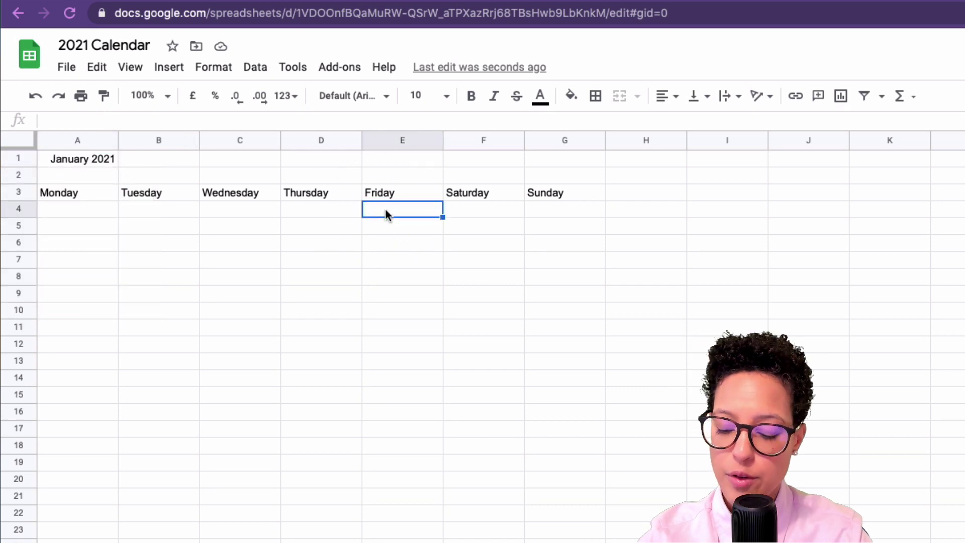
type("1/1/2021")
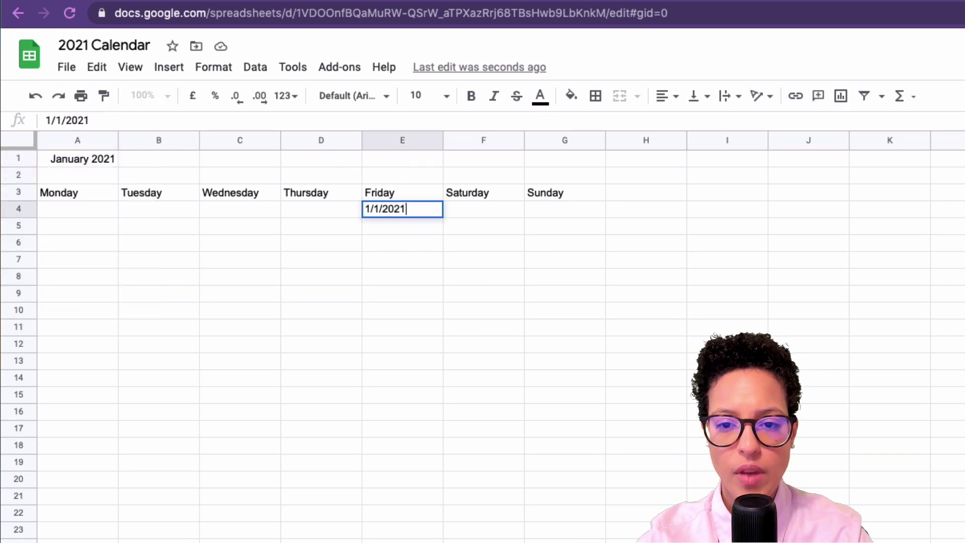
key("Return")
left_click(408, 209)
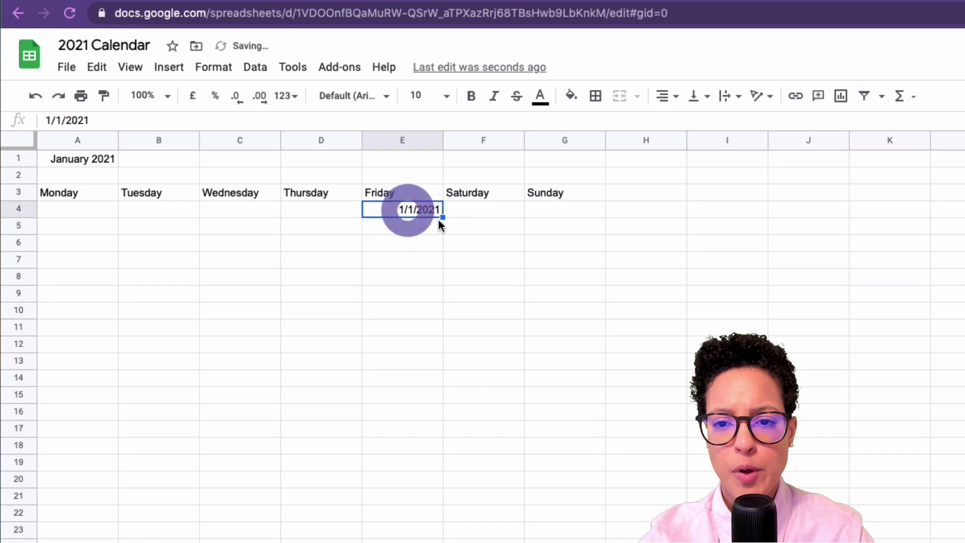
left_click_drag(443, 217, 563, 216)
left_click(398, 215)
left_click(466, 207)
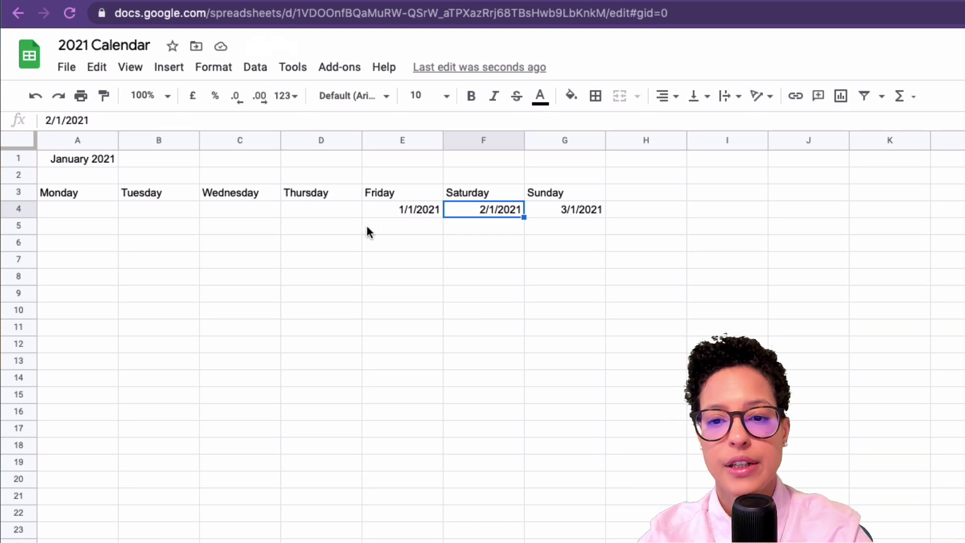
Step: Fill the second week from Monday 4/1/2021 through Sunday and move it into row 6
left_click(62, 226)
type("4/1/20201")
key("Return")
left_click(105, 226)
left_click_drag(120, 233, 552, 233)
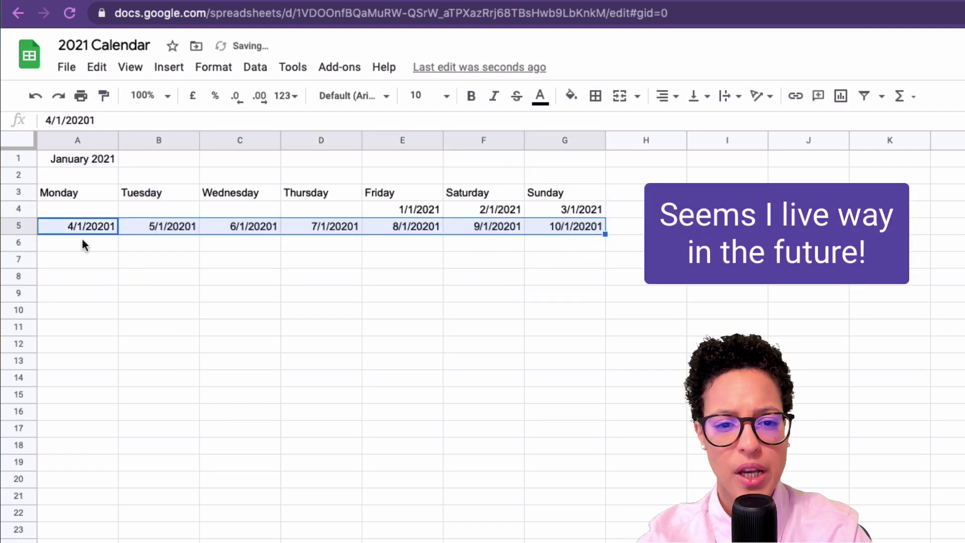
left_click_drag(83, 232, 84, 240)
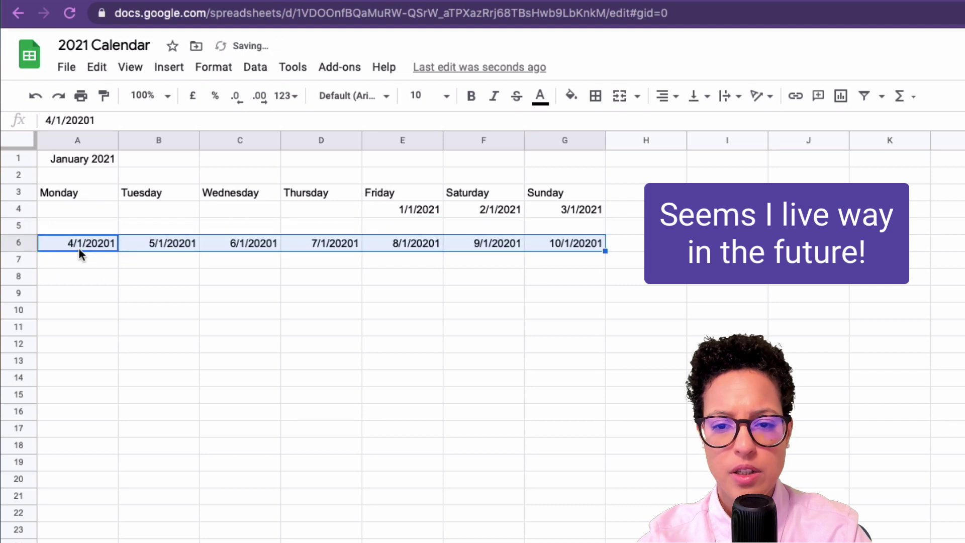
Step: Fill the third week in row 8, from 11/1/2021 through Sunday
left_click(77, 271)
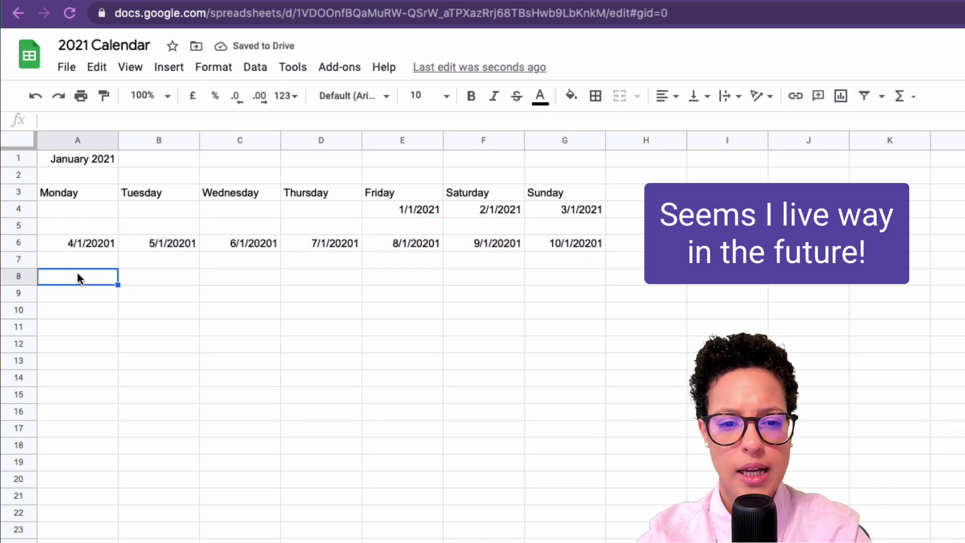
type("11")
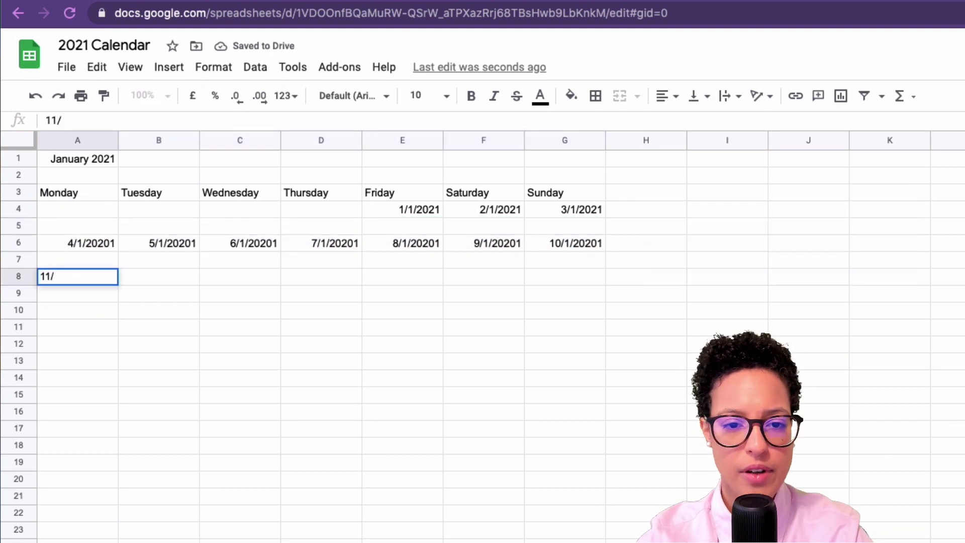
type("/1/2020")
key("BackSpace")
type("1")
key("Return")
left_click(102, 277)
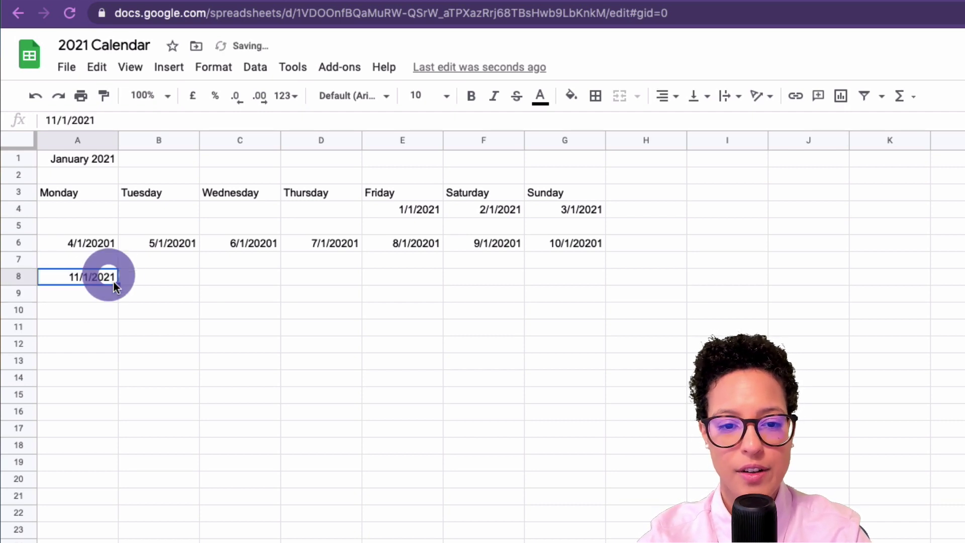
left_click_drag(117, 285, 552, 283)
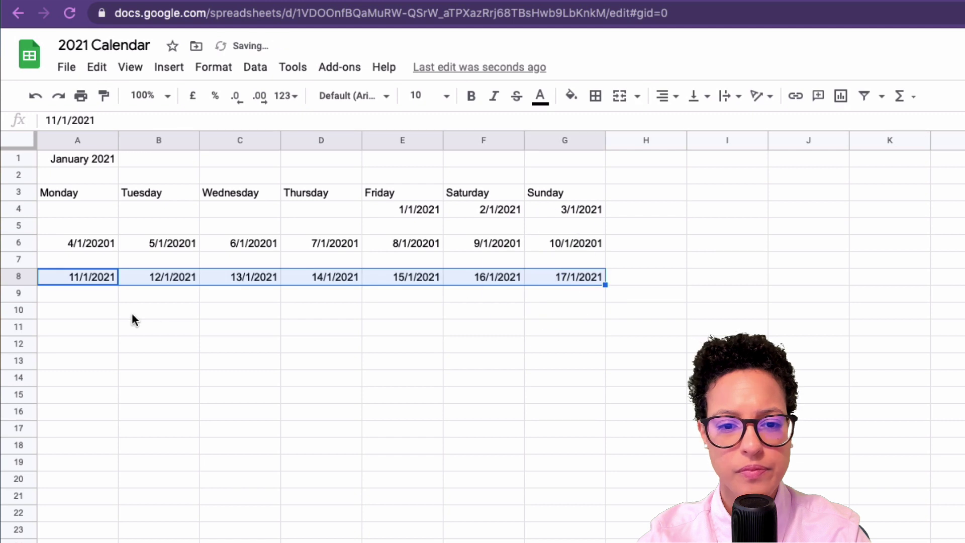
Step: Fill the fourth week in row 10, from 18/1/2021 through Sunday
left_click(69, 309)
type("18/1/2021")
key("Return")
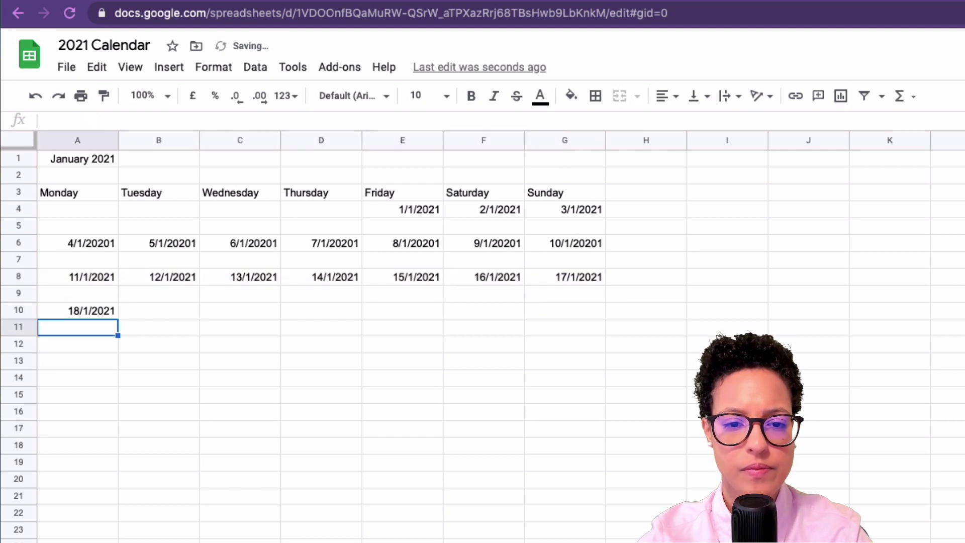
left_click(107, 305)
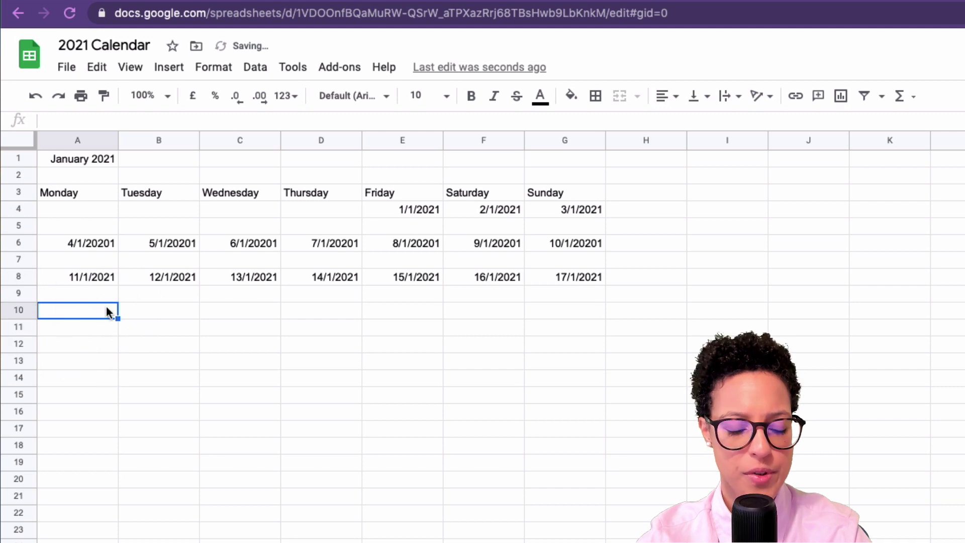
left_click_drag(118, 318, 576, 316)
Step: Fill the last week in row 12, from 25/1/2021 through 31/1/2021
left_click(80, 346)
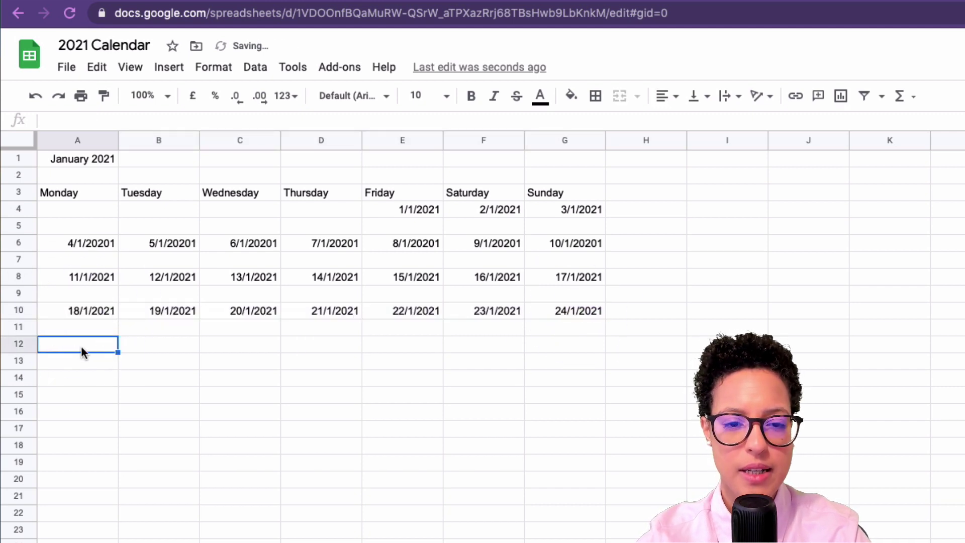
type("25/1")
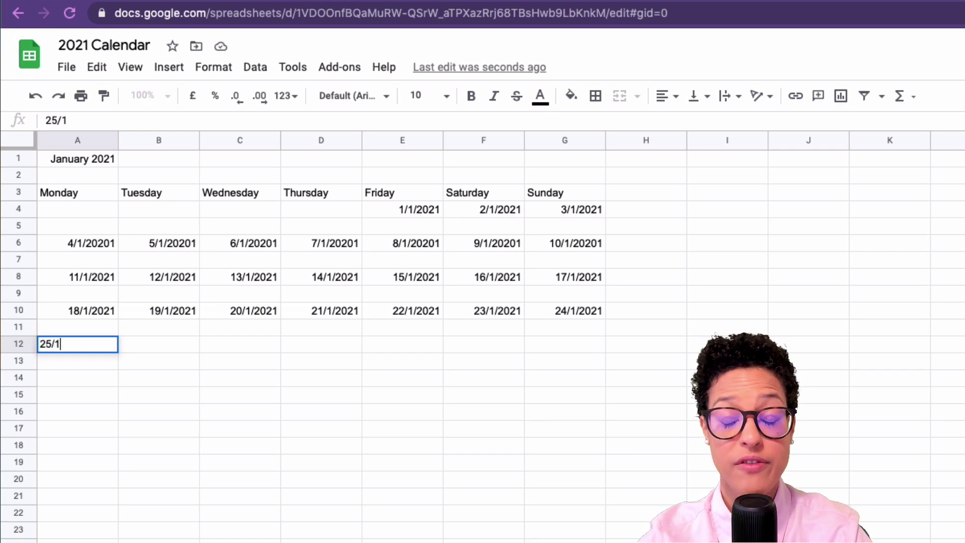
type("/2021")
key("Return")
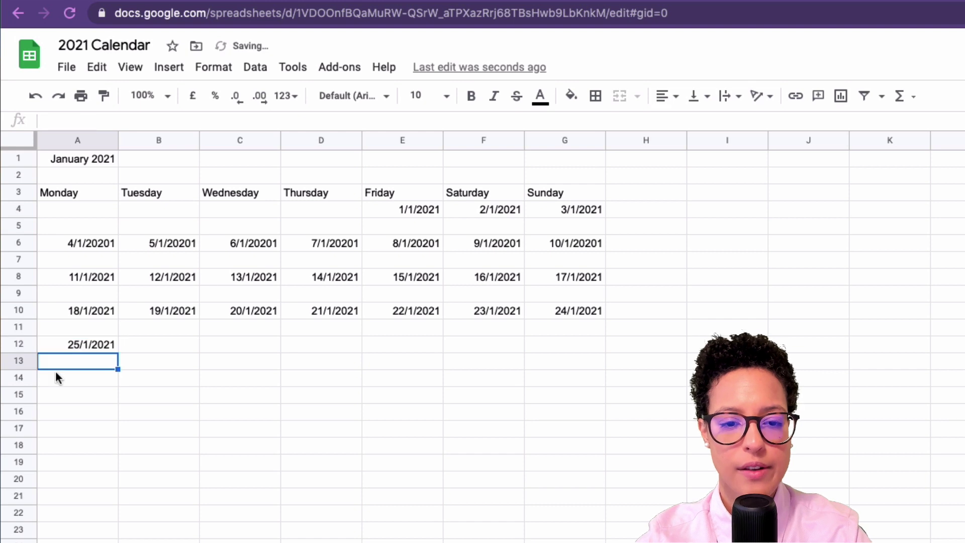
left_click(71, 346)
left_click_drag(118, 352, 561, 348)
left_click(543, 345)
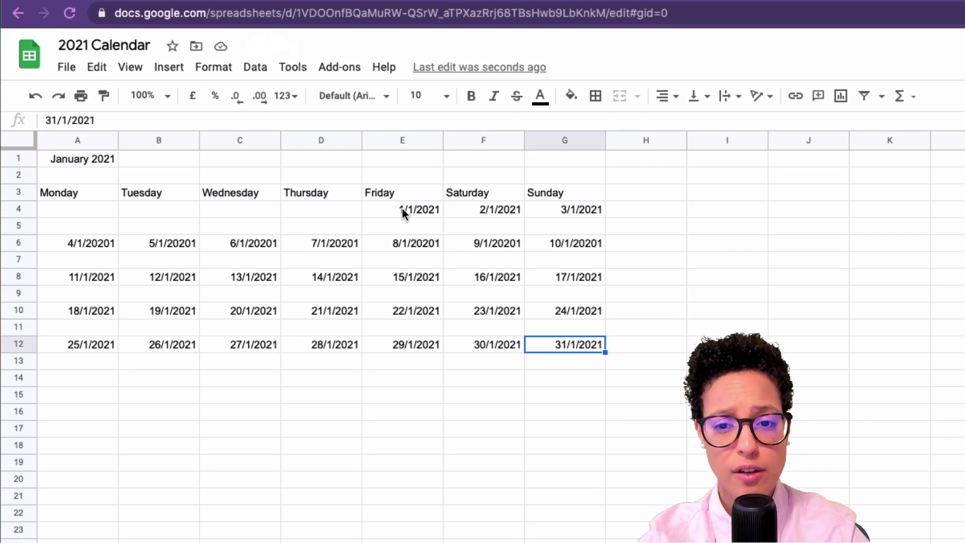
Step: Check the 1/1, 2/1 and 3/1/2021 dates and select E4:G4
left_click(402, 209)
left_click(495, 210)
left_click(574, 209)
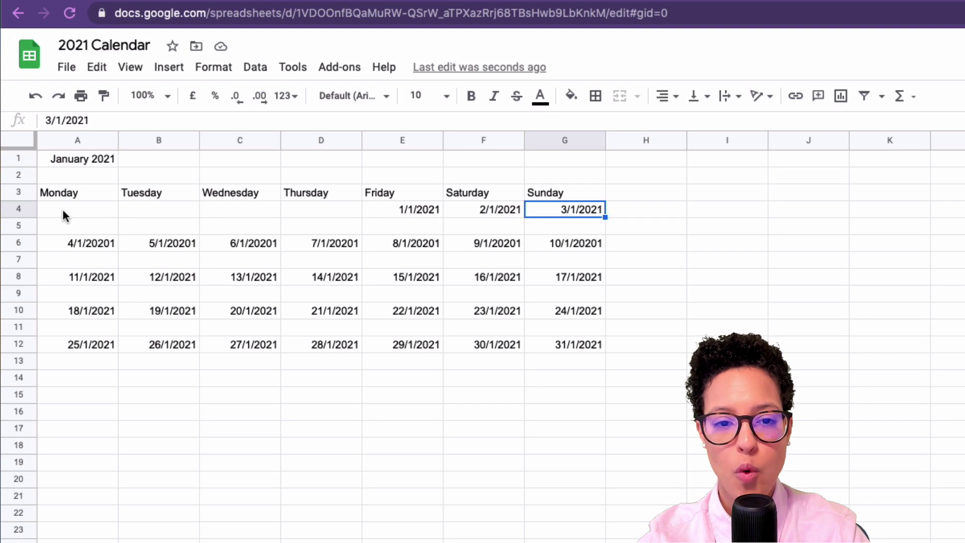
left_click_drag(394, 212, 596, 207)
Step: Give E4:G4 a custom date format with only the day, so it reads 1, 2, 3
left_click(213, 67)
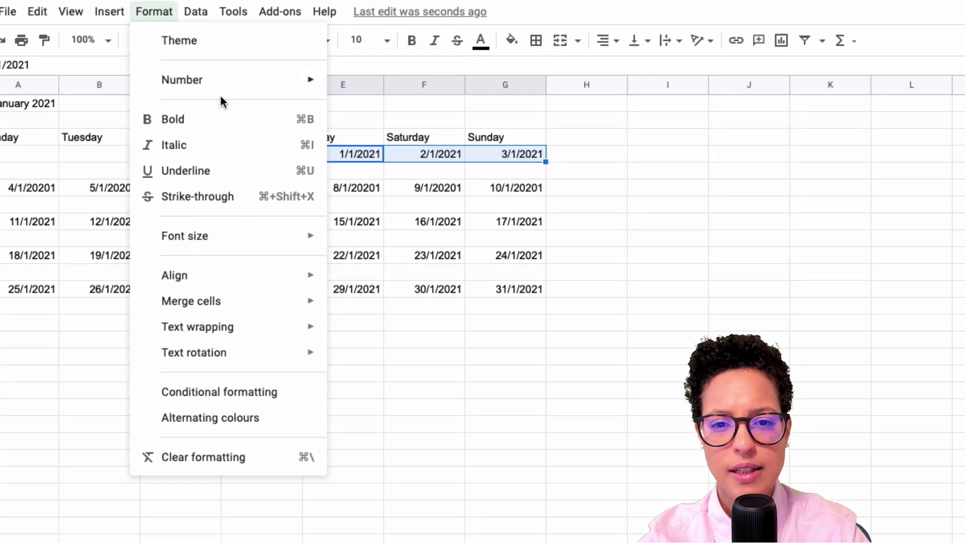
mouse_move(225, 89)
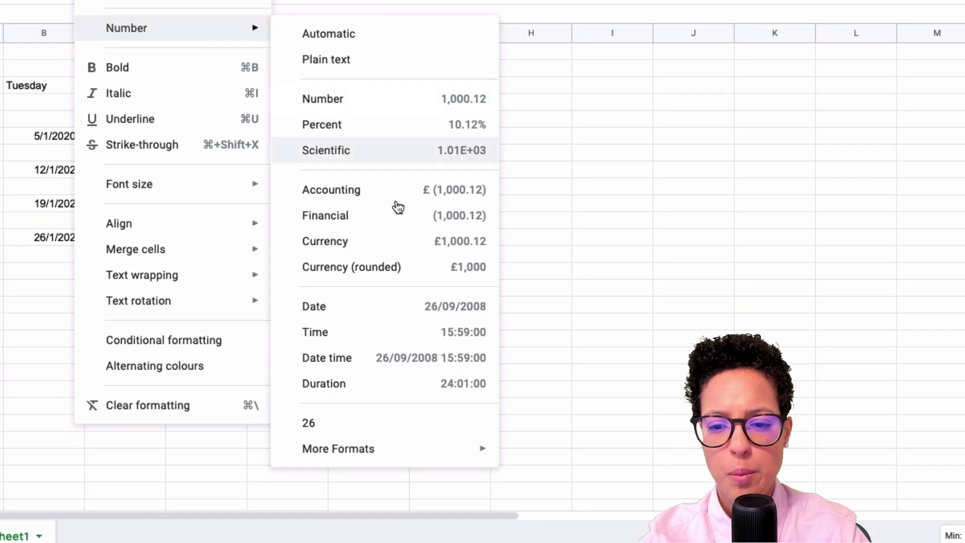
mouse_move(454, 500)
left_click(623, 478)
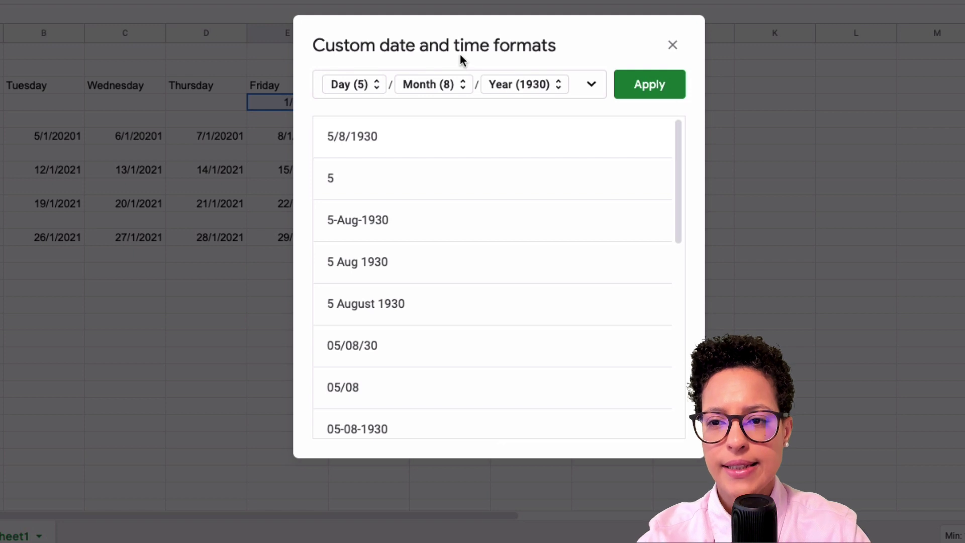
left_click(533, 86)
left_click(537, 129)
left_click(445, 85)
left_click(458, 230)
left_click(424, 85)
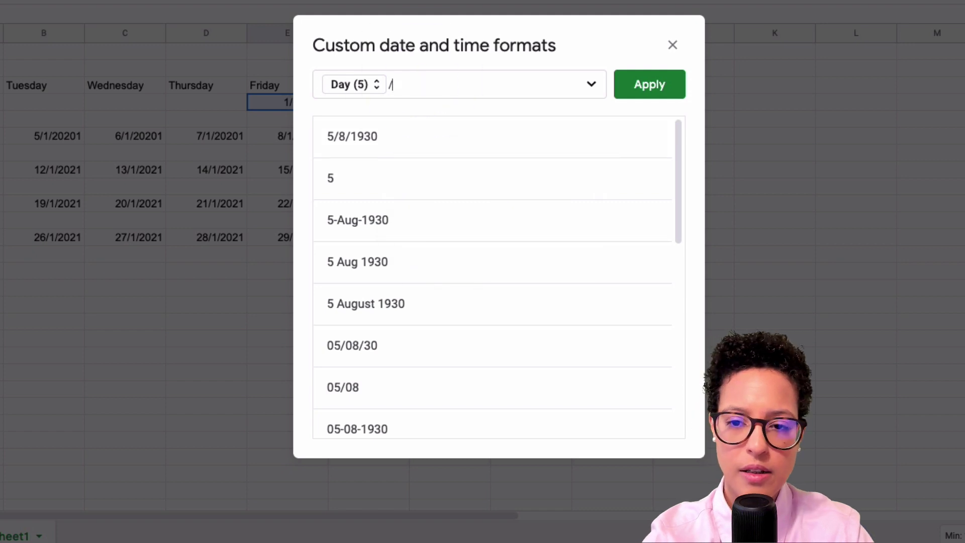
left_click(677, 85)
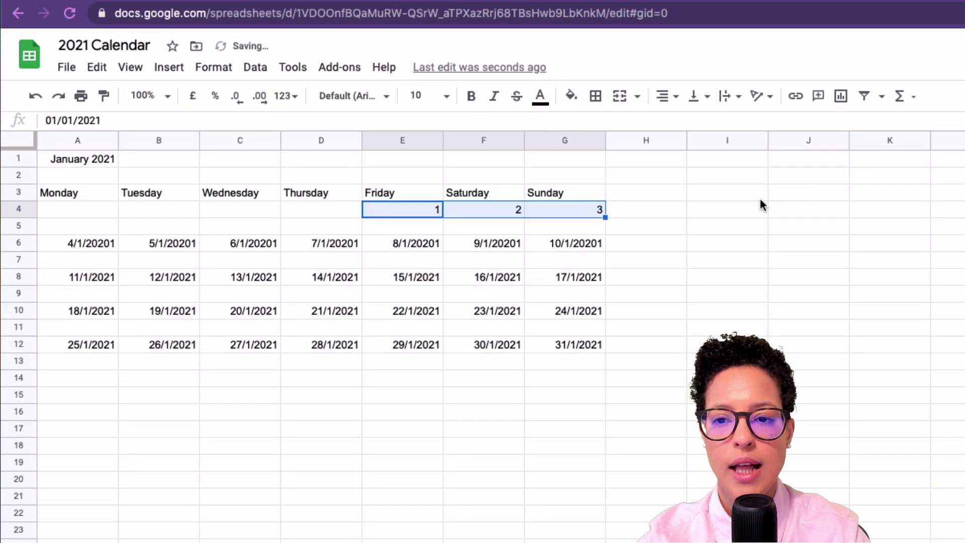
Step: Paint the day-number format from E4 onto the dates in rows 6, 8, 10 and 12
left_click(410, 211)
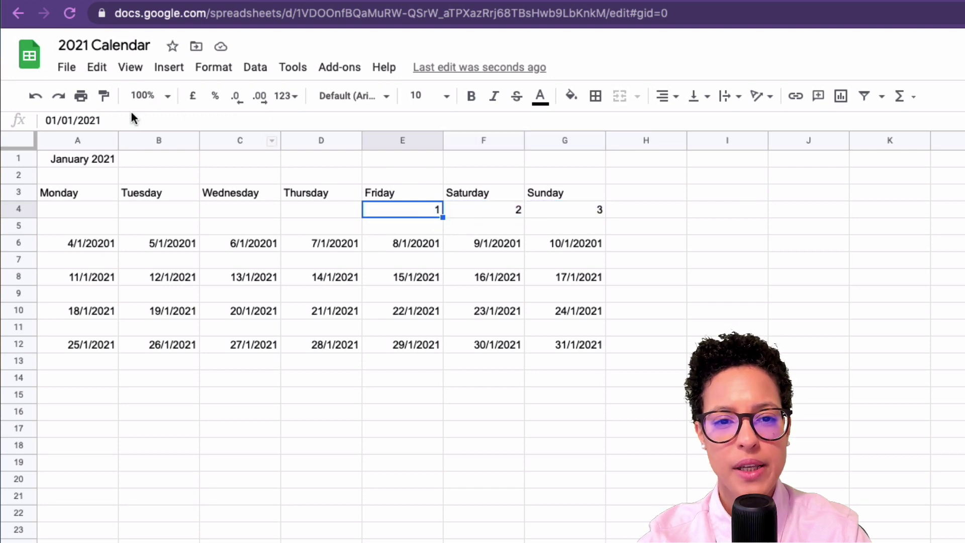
left_click(104, 96)
mouse_move(90, 246)
left_mouse_down()
mouse_move(581, 234)
mouse_move(585, 243)
left_mouse_up()
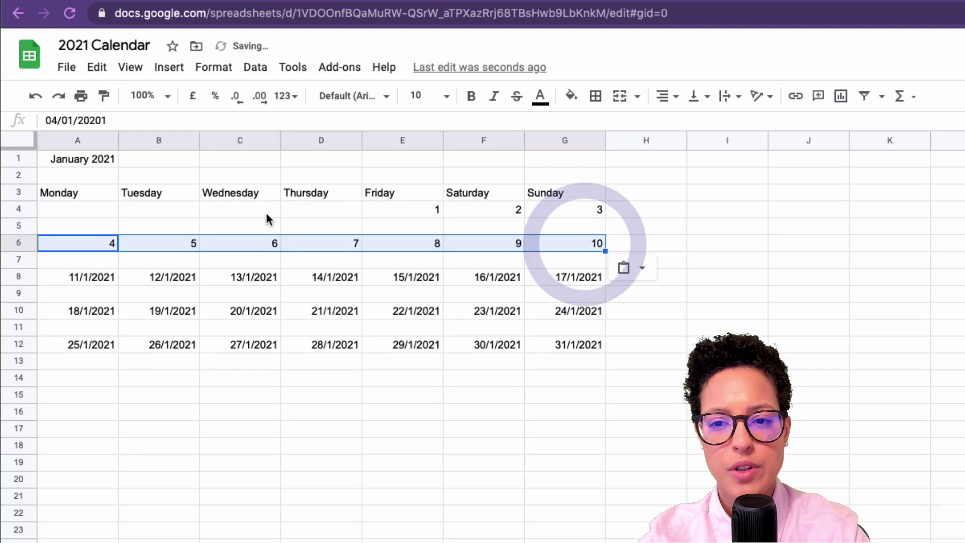
left_click(104, 96)
left_click_drag(104, 279, 578, 285)
left_click(104, 95)
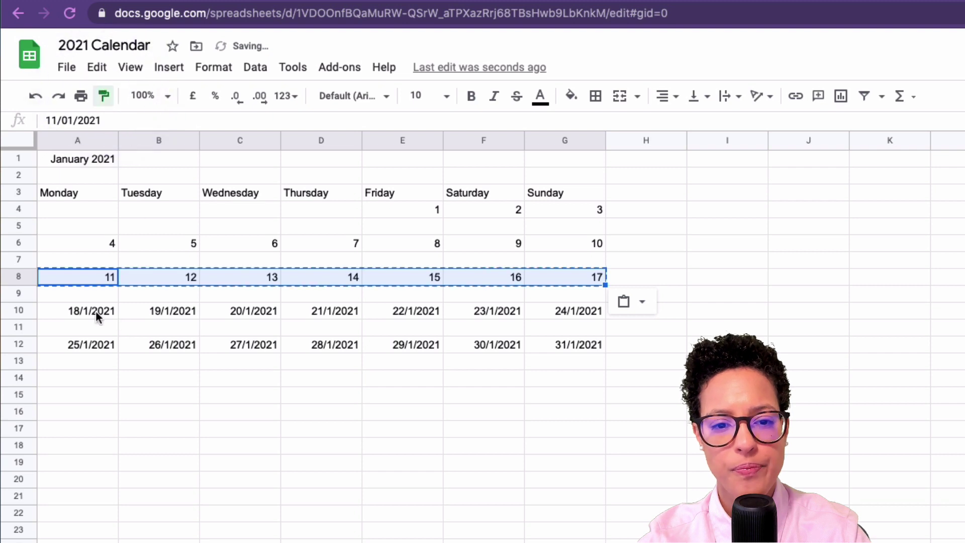
left_click_drag(95, 311, 593, 313)
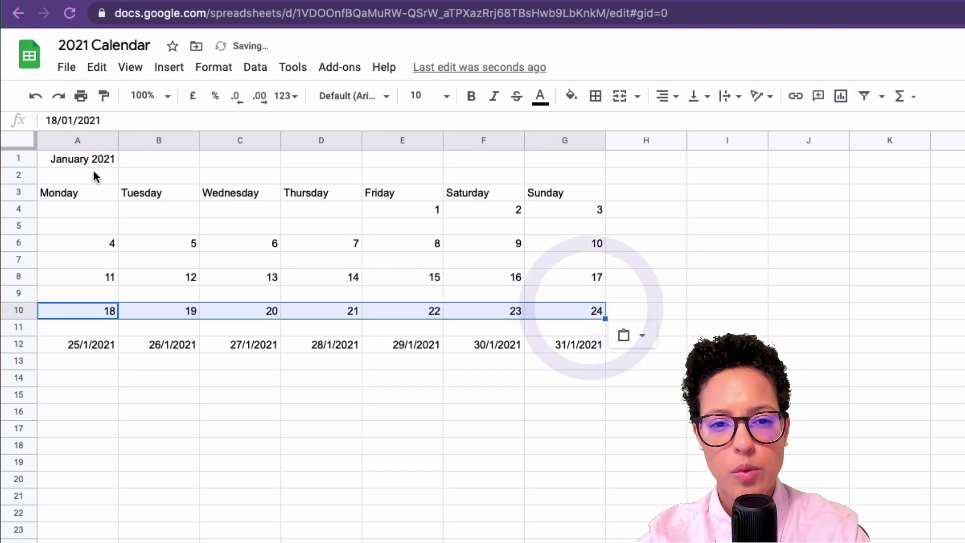
left_click(105, 96)
left_click_drag(80, 345, 571, 343)
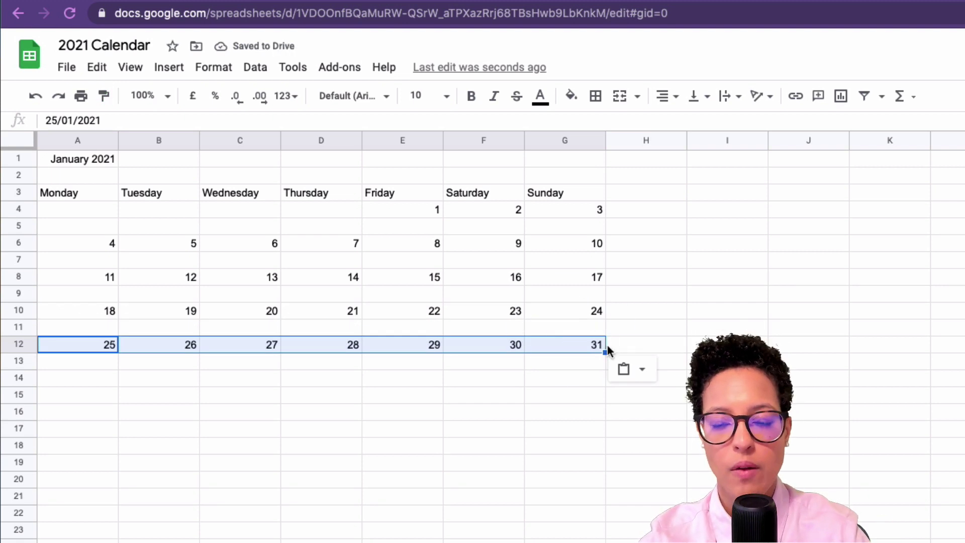
Step: Make row 5 70 pixels tall, undoing a stray 50 px height and row grouping
right_click(19, 225)
left_click(104, 422)
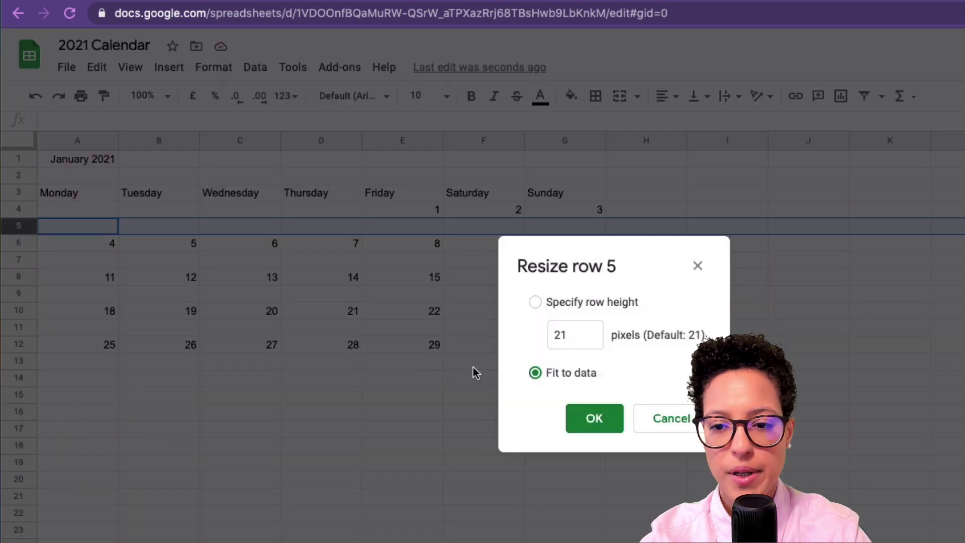
double_click(558, 334)
left_click(458, 338)
type("50")
key("Return")
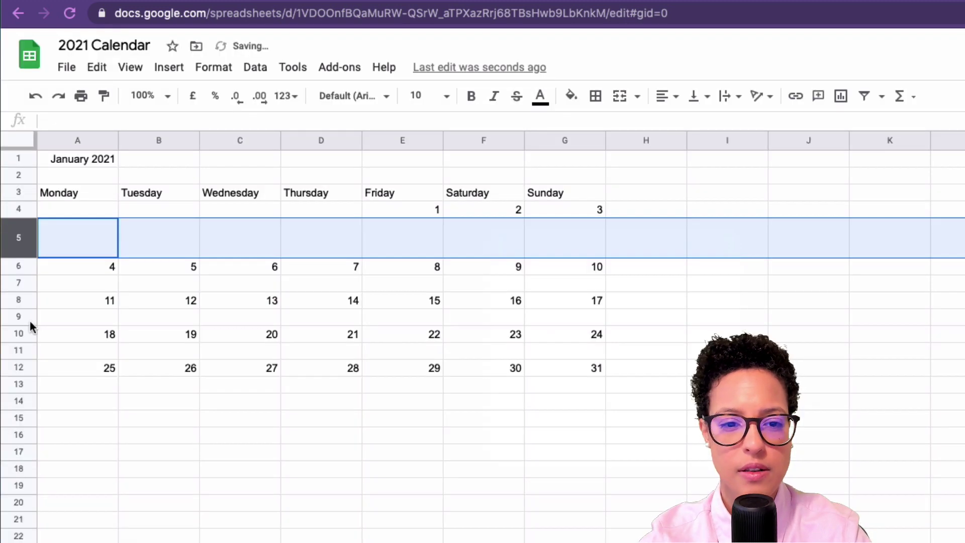
right_click(25, 235)
left_click(130, 457)
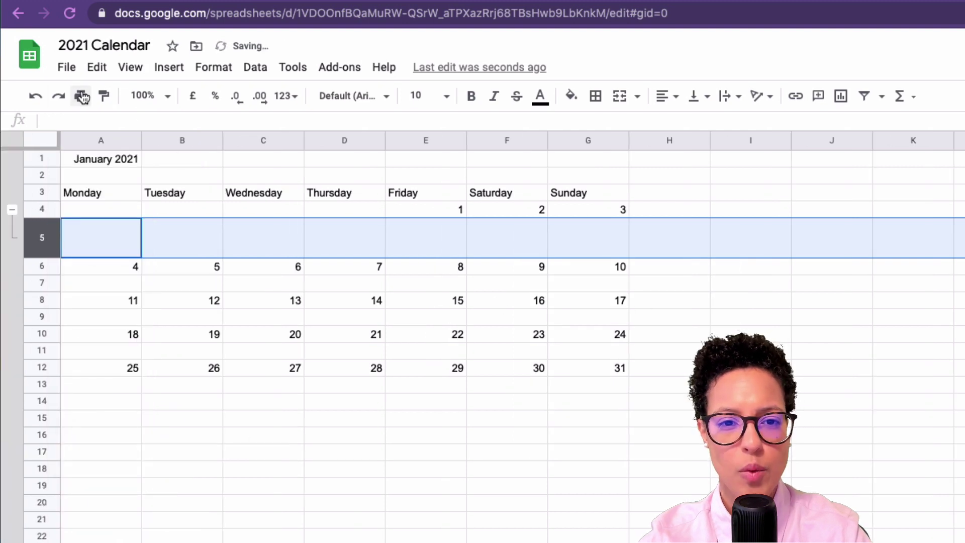
left_click(34, 96)
right_click(17, 237)
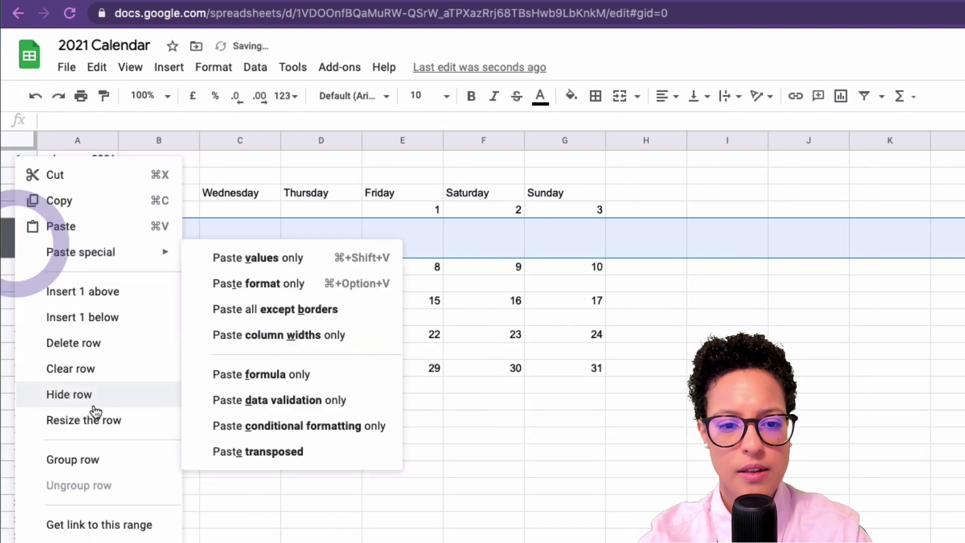
left_click(97, 425)
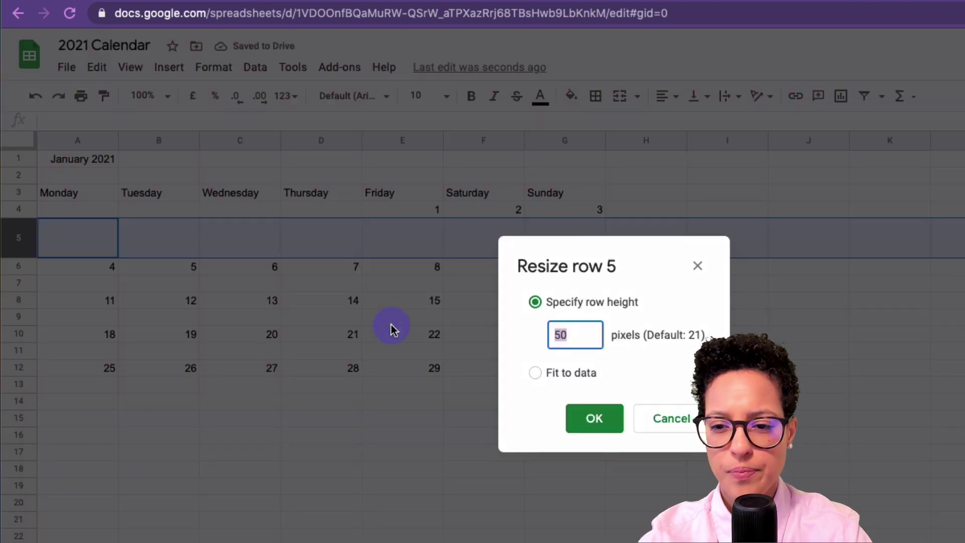
type("70")
key("Return")
Step: Resize rows 7 and 9 to 70 pixels tall
right_click(15, 301)
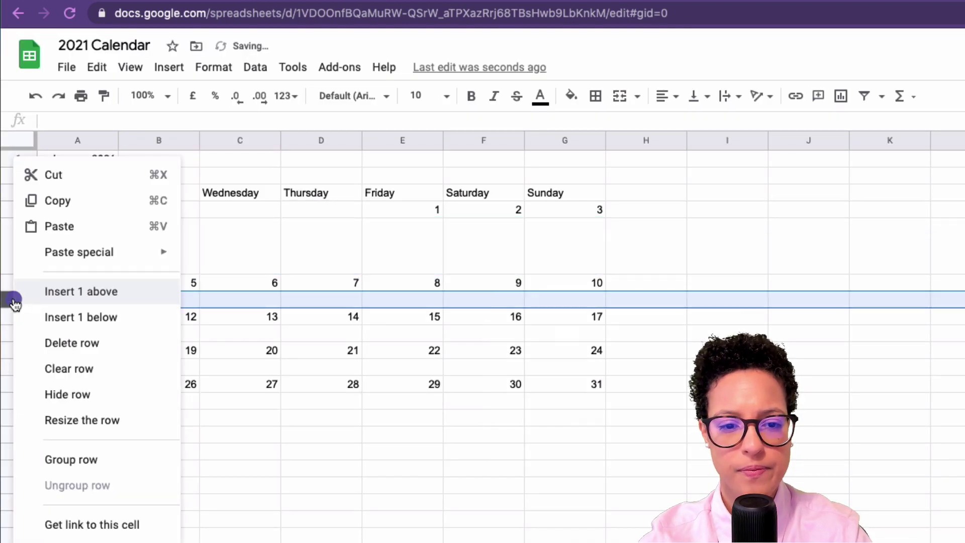
left_click(111, 425)
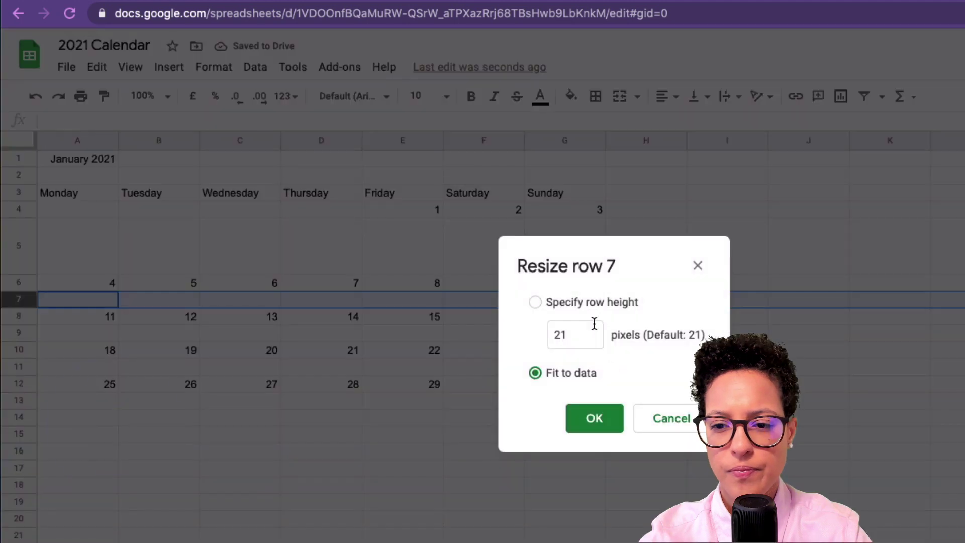
left_click(574, 333)
type("70")
key("Return")
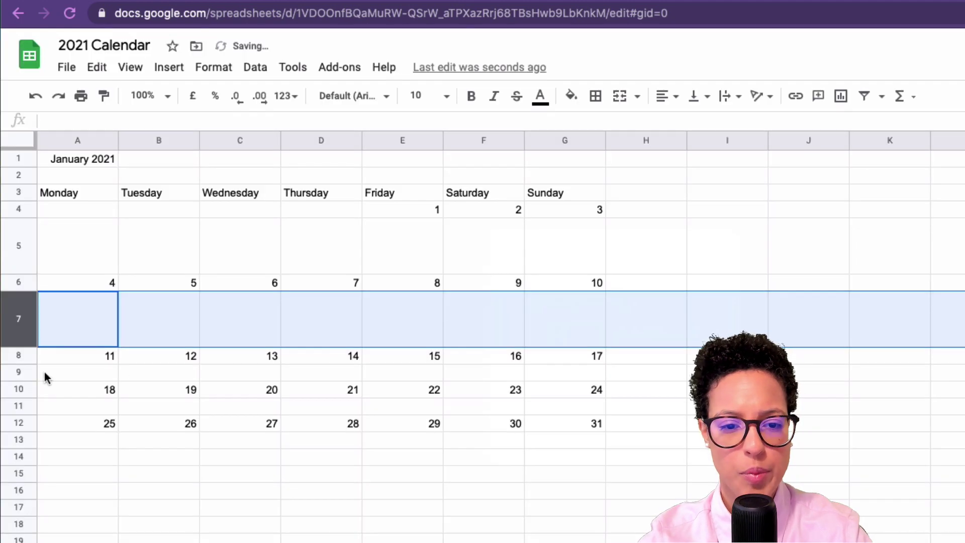
right_click(18, 373)
left_click(104, 421)
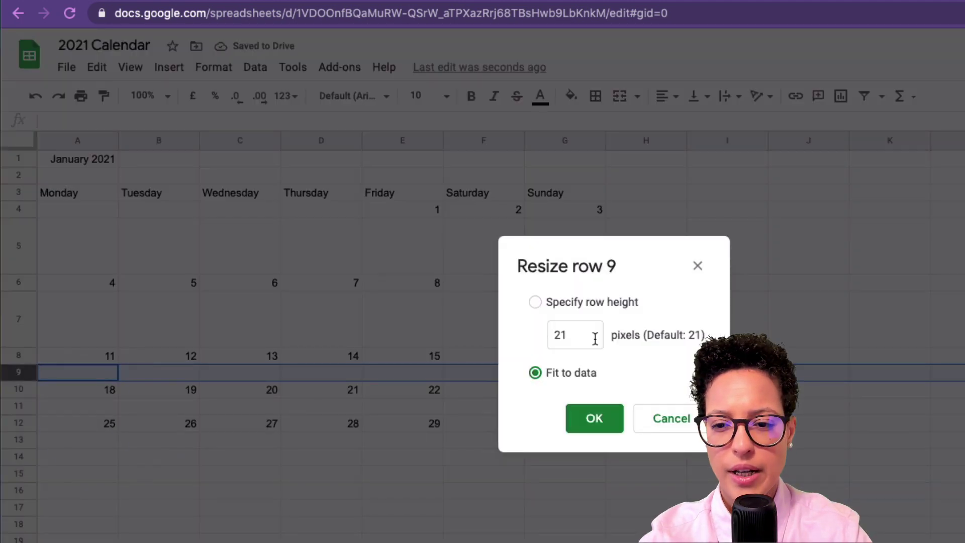
left_click(596, 338)
type("70")
key("Return")
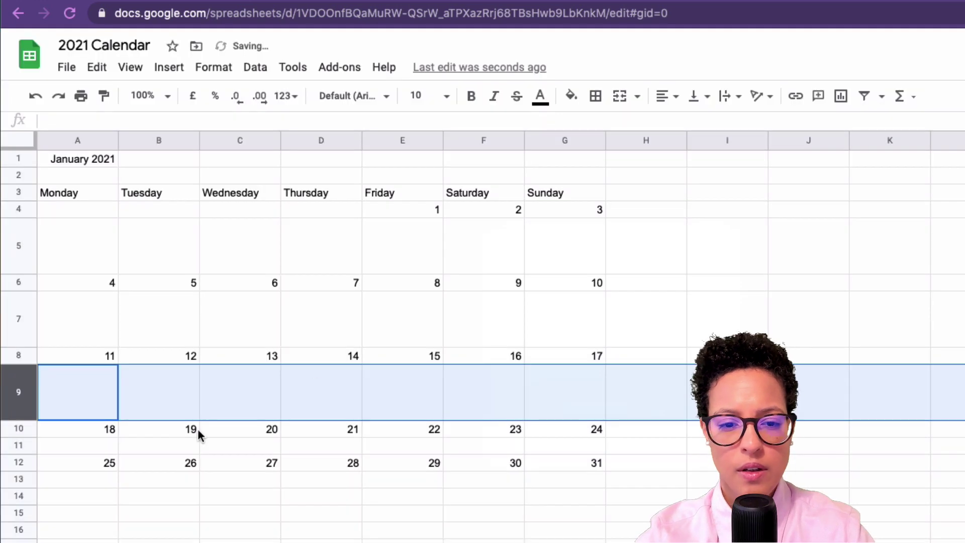
Step: Resize rows 11 and 13 to 70 pixels tall
right_click(19, 445)
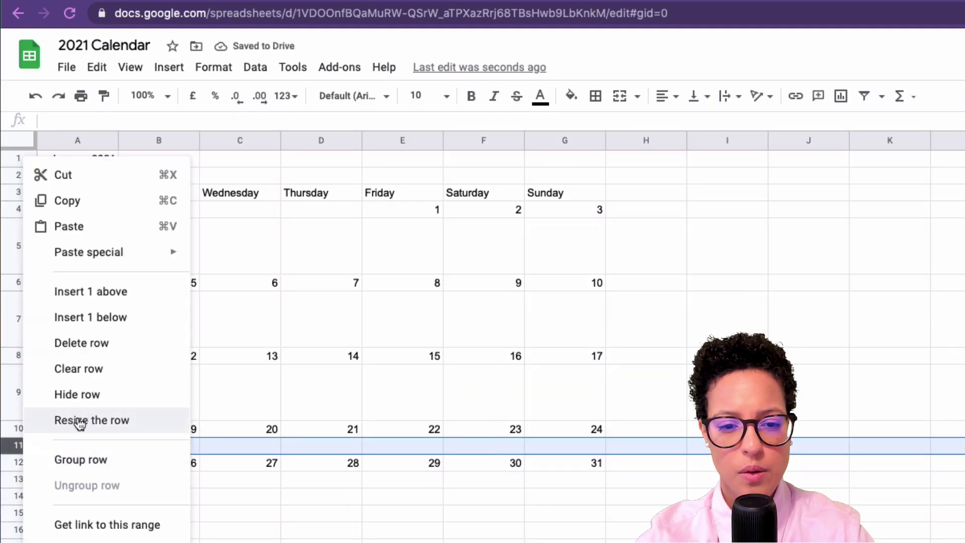
left_click(81, 421)
left_click(583, 334)
type("70")
key("Return")
right_click(13, 521)
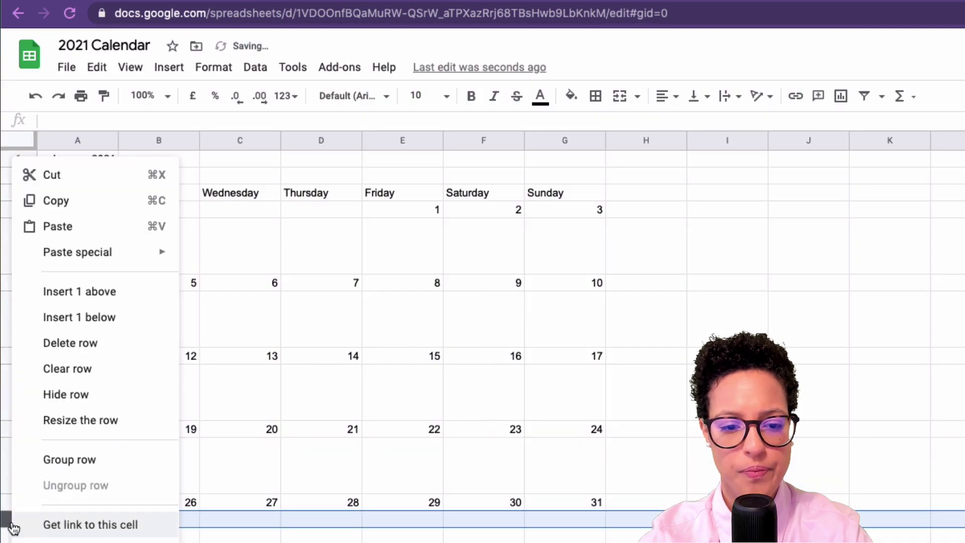
left_click(58, 427)
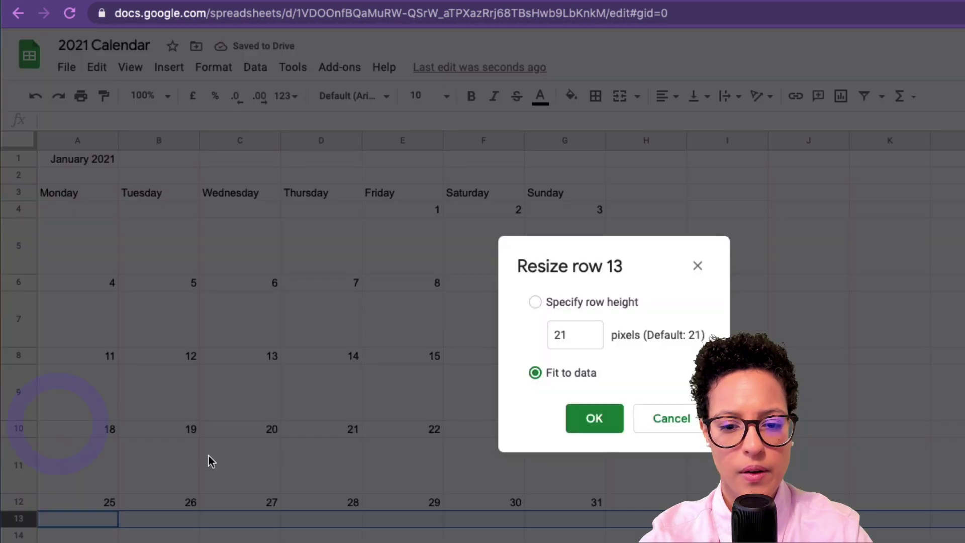
left_click(596, 341)
type("70")
key("Return")
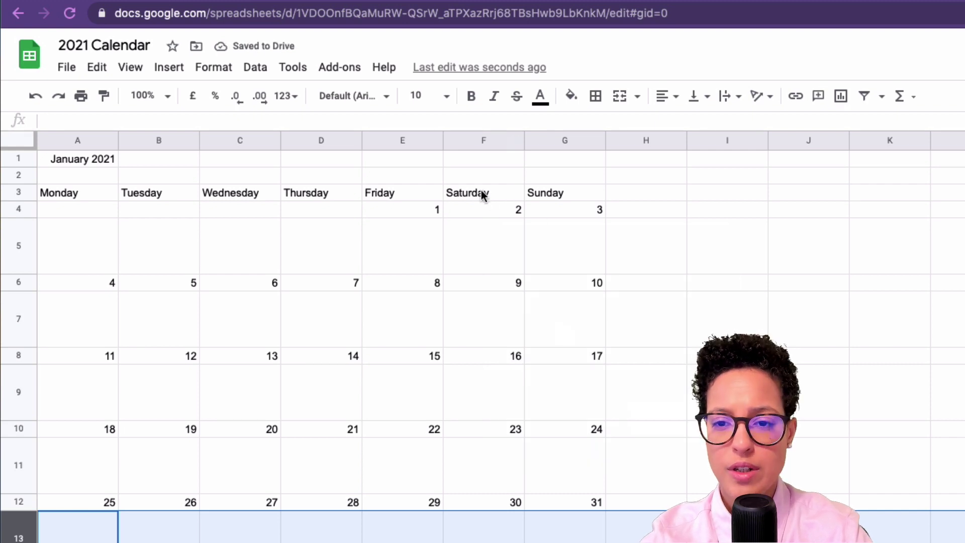
Step: Give the Saturday and Sunday columns (F3:G13) a purple fill with white text
left_click_drag(483, 191, 593, 530)
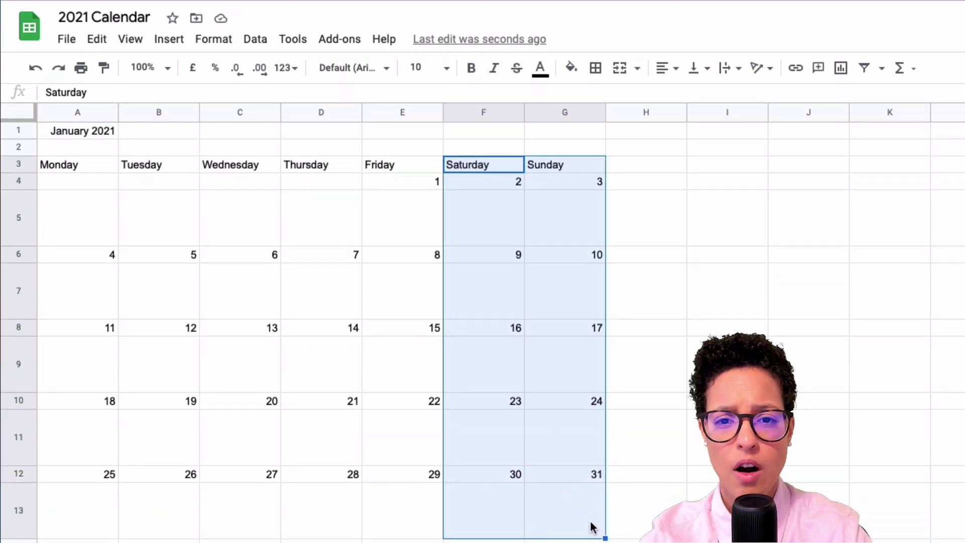
left_click(571, 68)
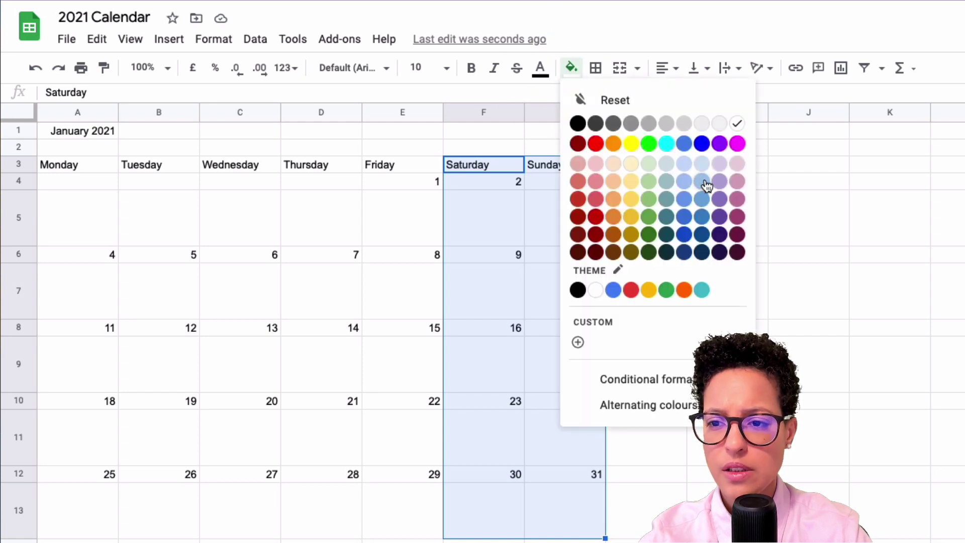
left_click(720, 144)
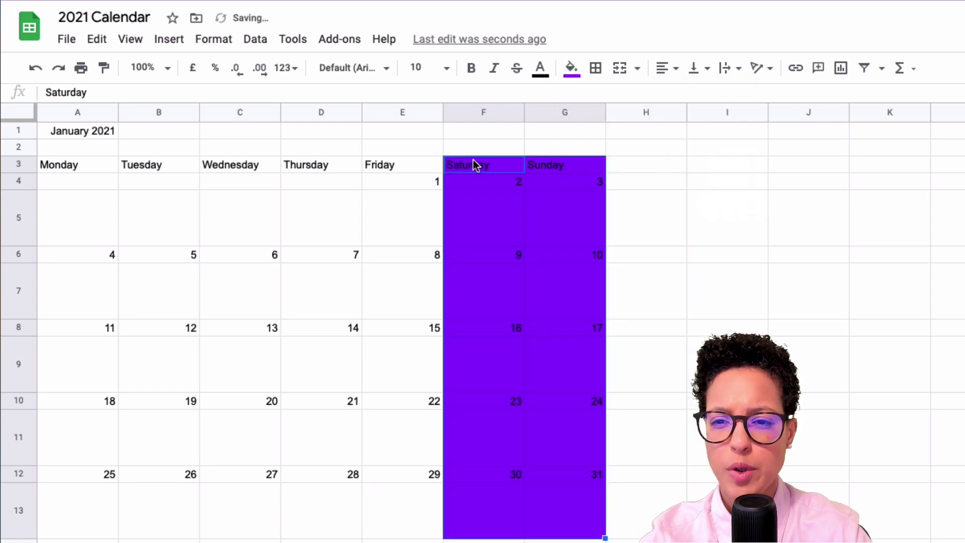
left_click(540, 69)
left_click(705, 125)
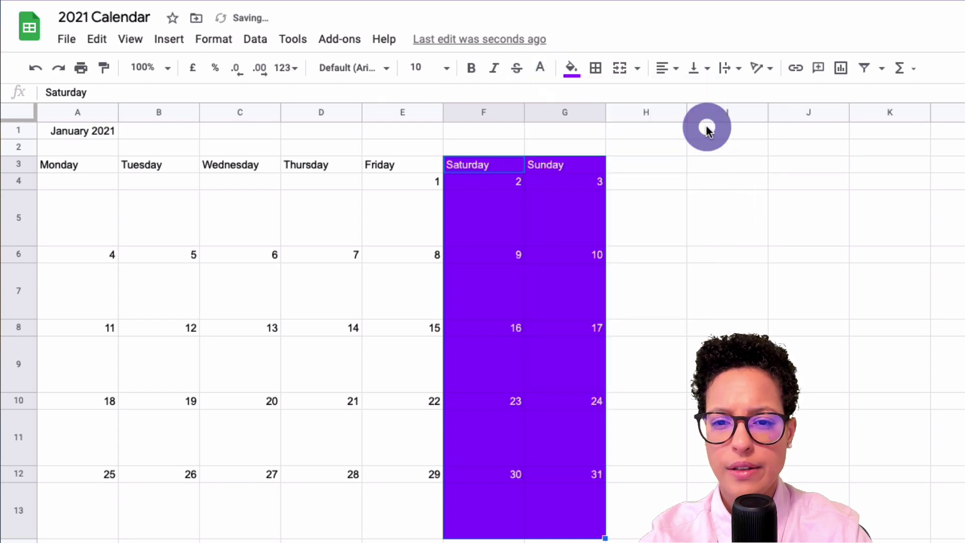
left_click(651, 288)
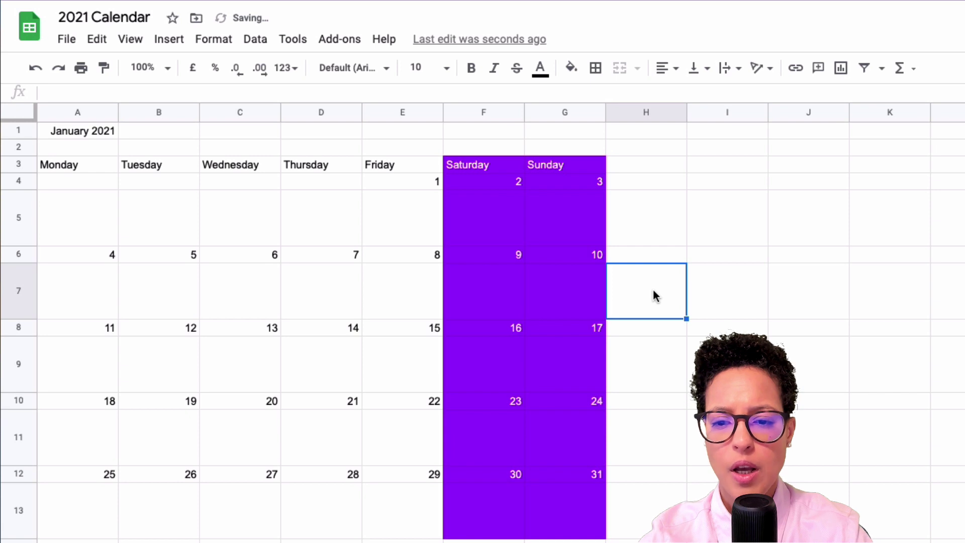
left_click(81, 130)
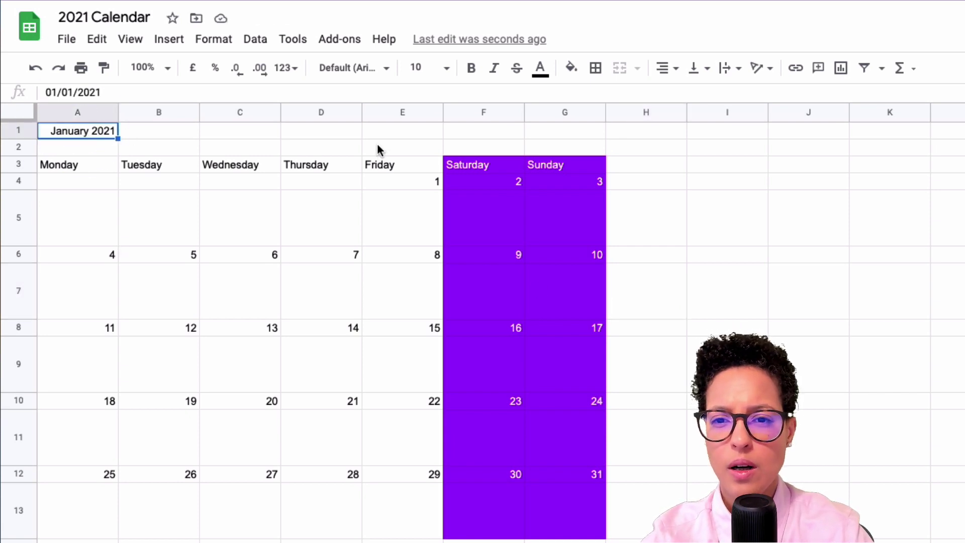
Step: Merge the January 2021 title across A1:G1, centre it, and make it bold at size 14
left_click_drag(588, 131, 110, 129)
left_click(621, 69)
left_click(663, 68)
left_click(685, 95)
left_click(473, 70)
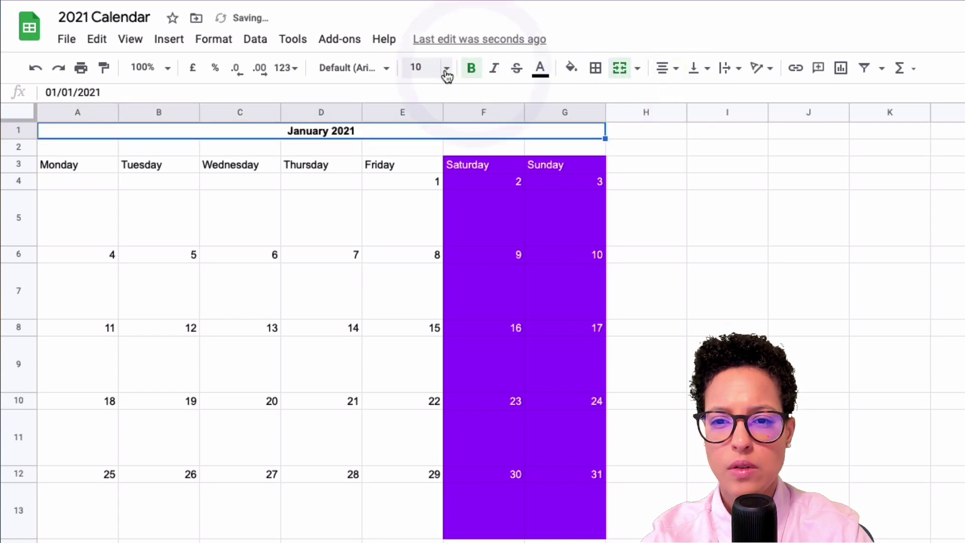
left_click(446, 71)
left_click(416, 276)
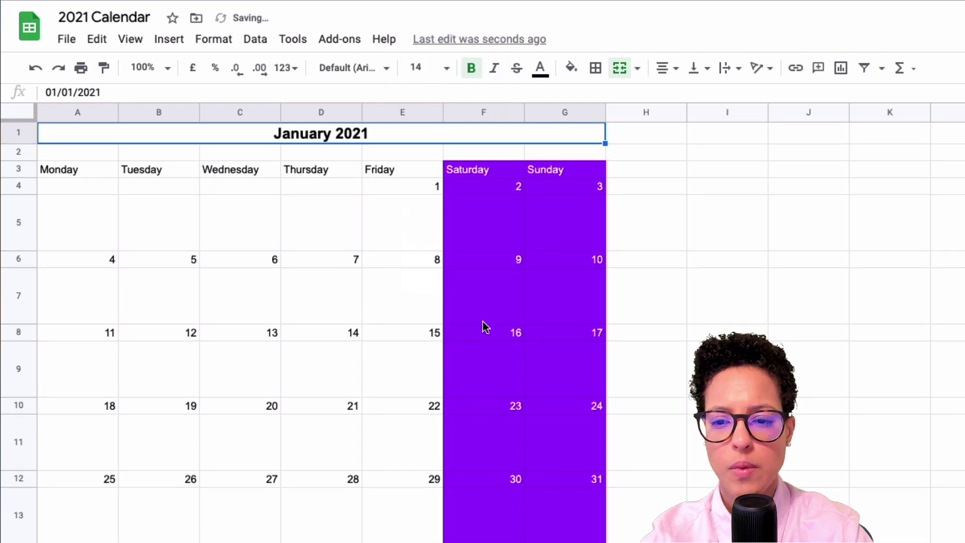
left_click(718, 334)
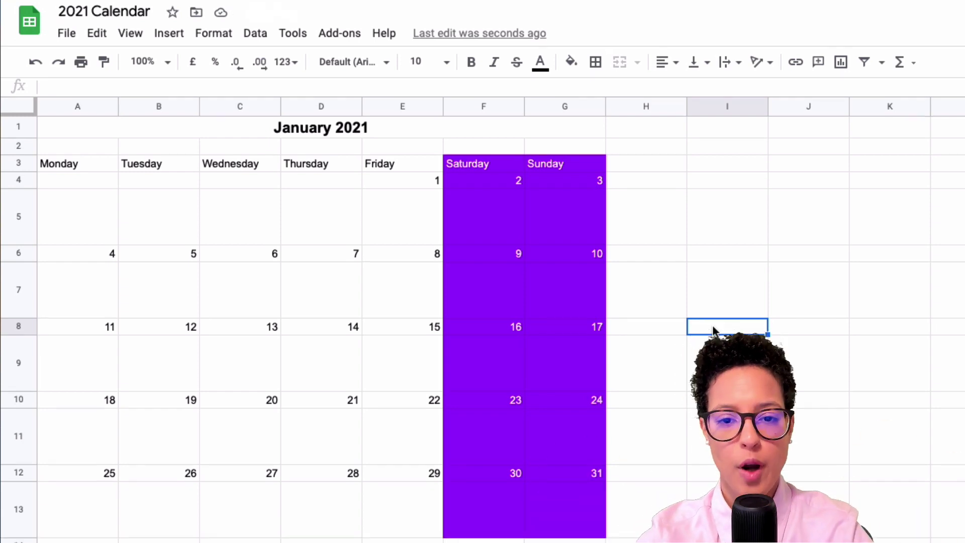
Step: Rename the Sheet1 tab to 'Jan 2021'
double_click(121, 524)
type("Jan 2021")
key("Return")
Step: Duplicate the Jan 2021 sheet and rename the copy 'Feb 2021'
right_click(129, 525)
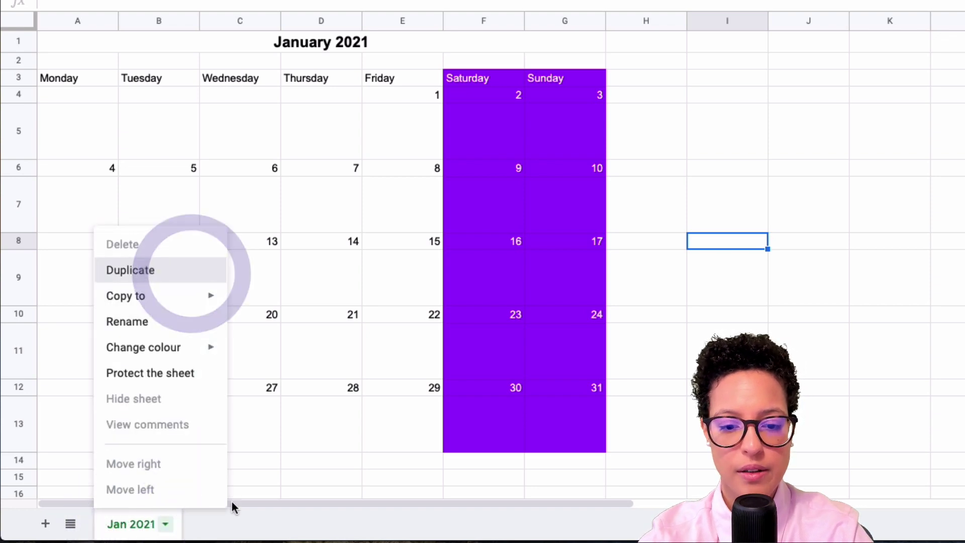
left_click(192, 276)
double_click(226, 523)
left_click(258, 524)
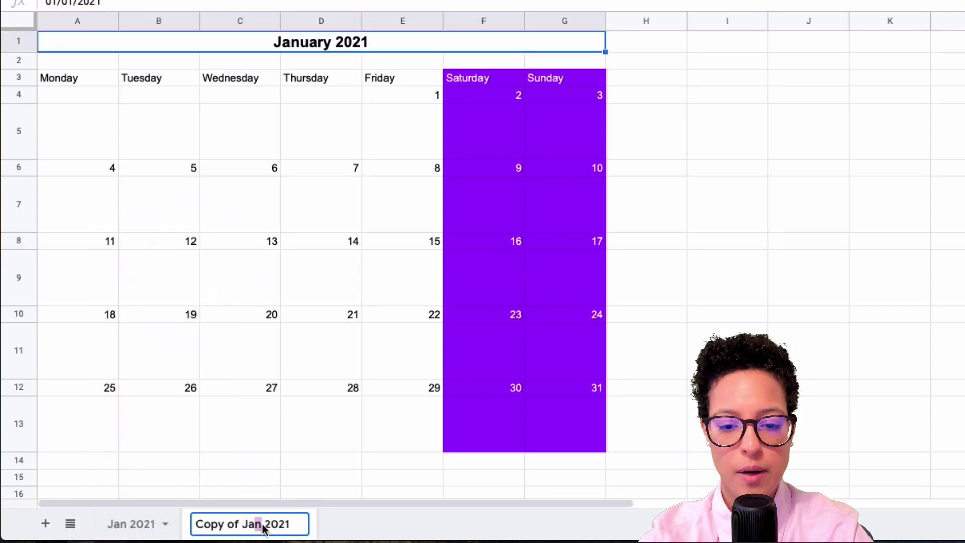
left_click_drag(263, 524, 144, 521)
key("BackSpace")
type("Feb")
key("Return")
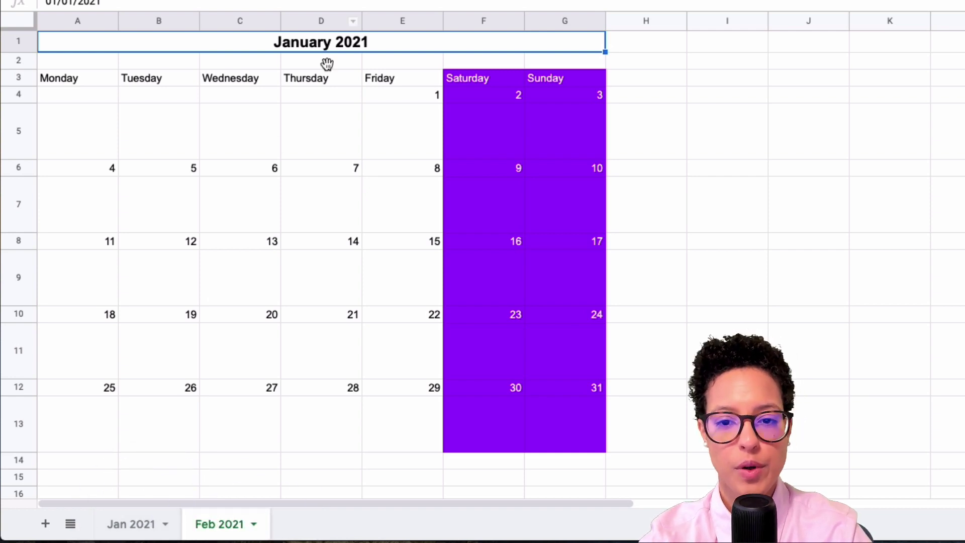
Step: On Feb 2021, enter 1/2/2021 in A4 and autofill the dates across to G4
left_click(126, 524)
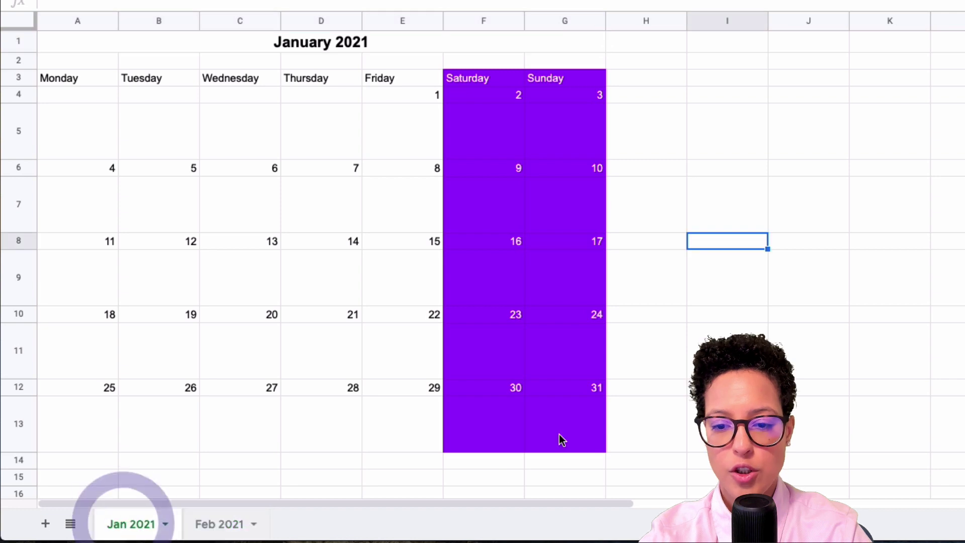
left_click(577, 397)
left_click(222, 525)
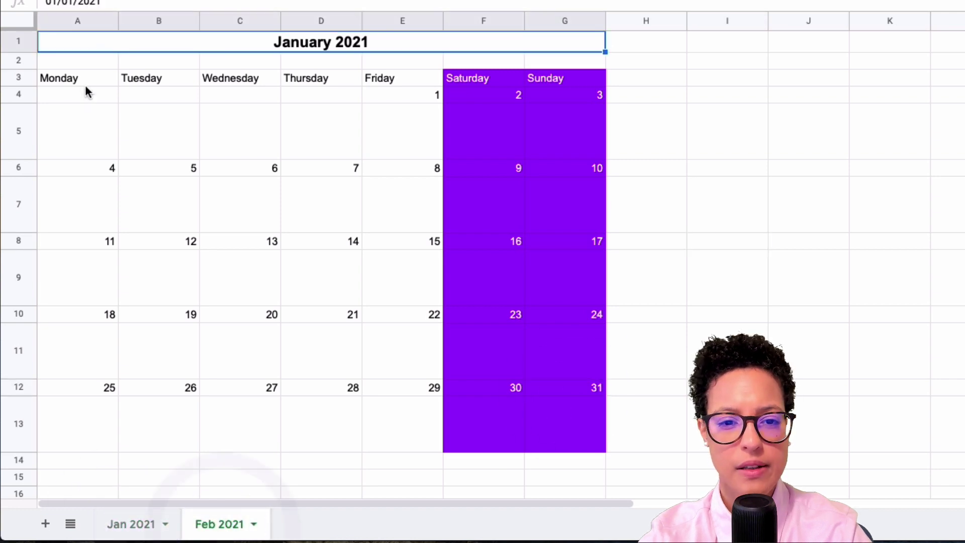
left_click(83, 96)
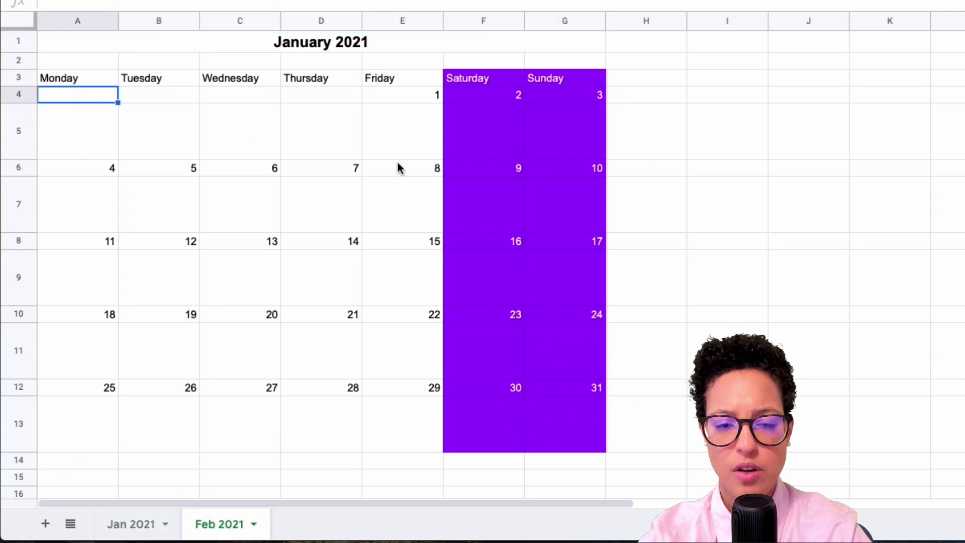
type("1/")
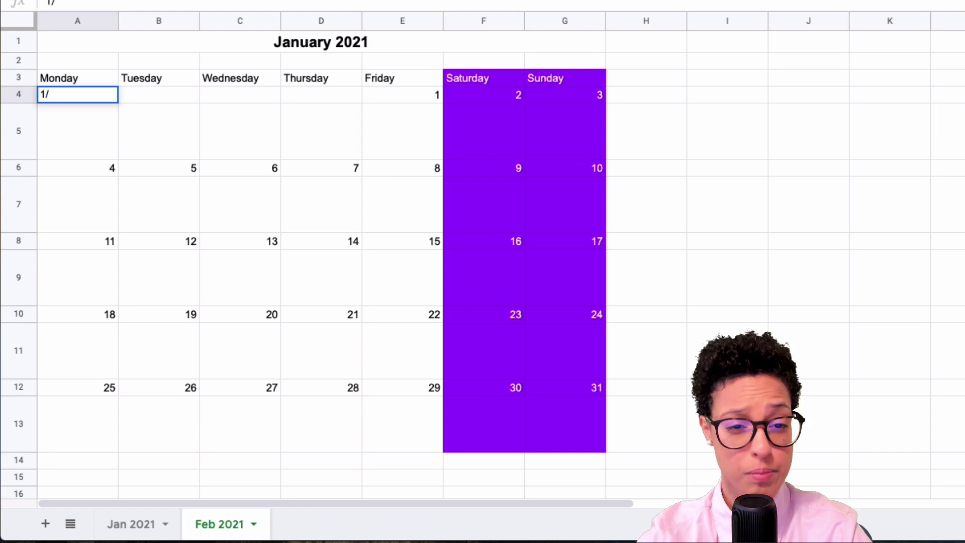
type("2/2021")
key("Return")
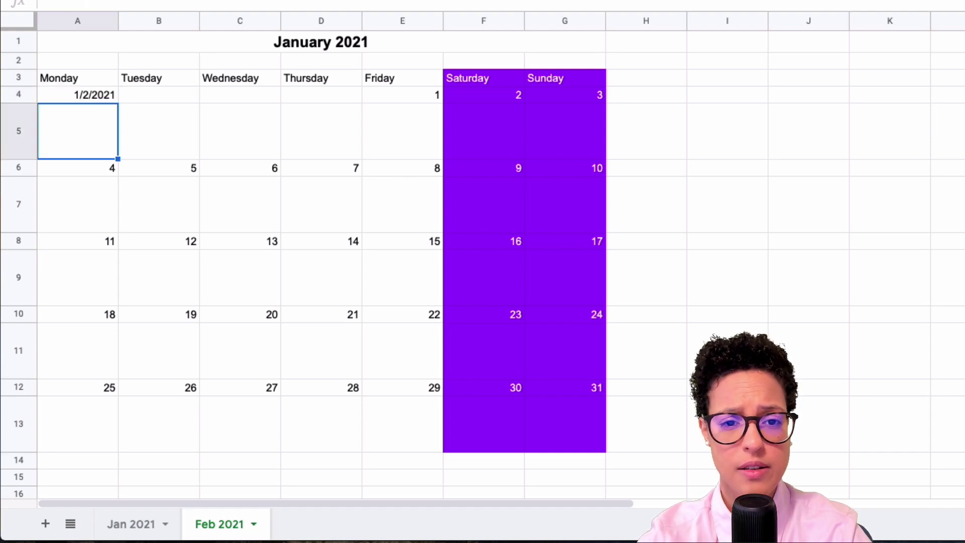
left_click(83, 98)
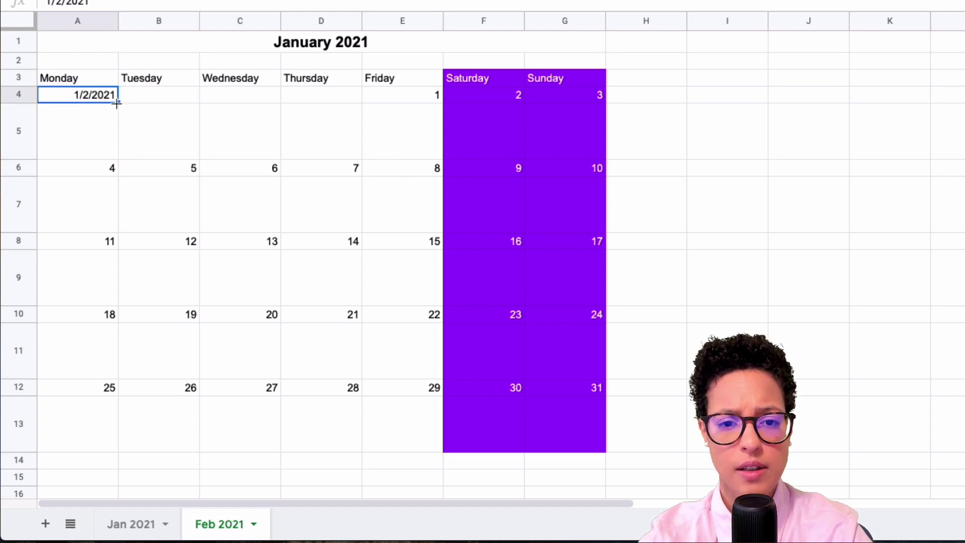
left_click_drag(118, 103, 565, 107)
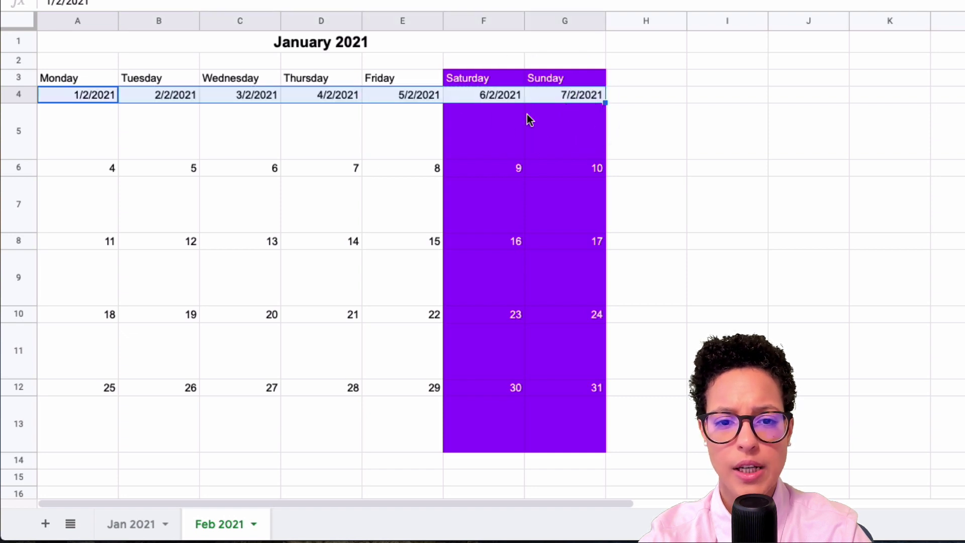
Step: Paint row 6's formatting onto row 4 so the dates show as day numbers
left_click_drag(100, 166, 589, 173)
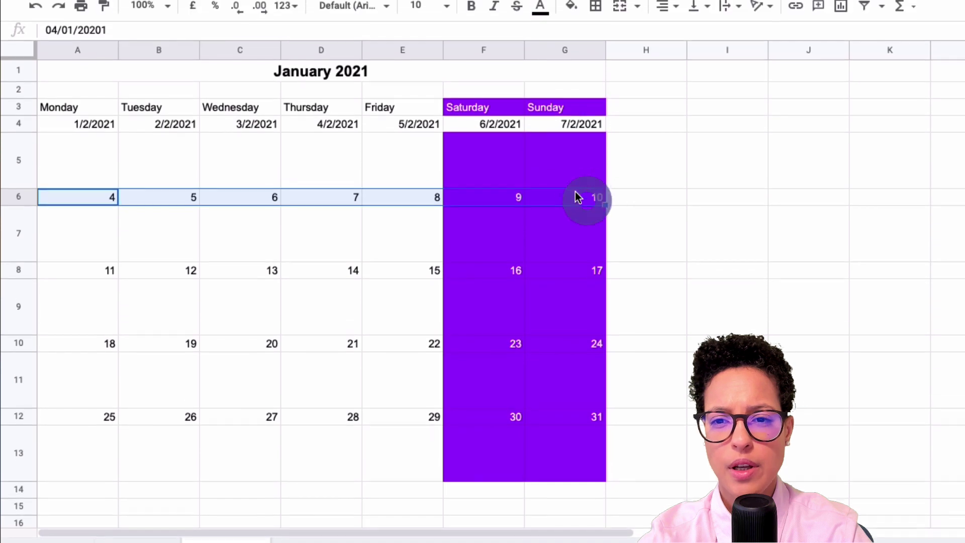
left_click(104, 16)
left_click_drag(96, 136, 596, 141)
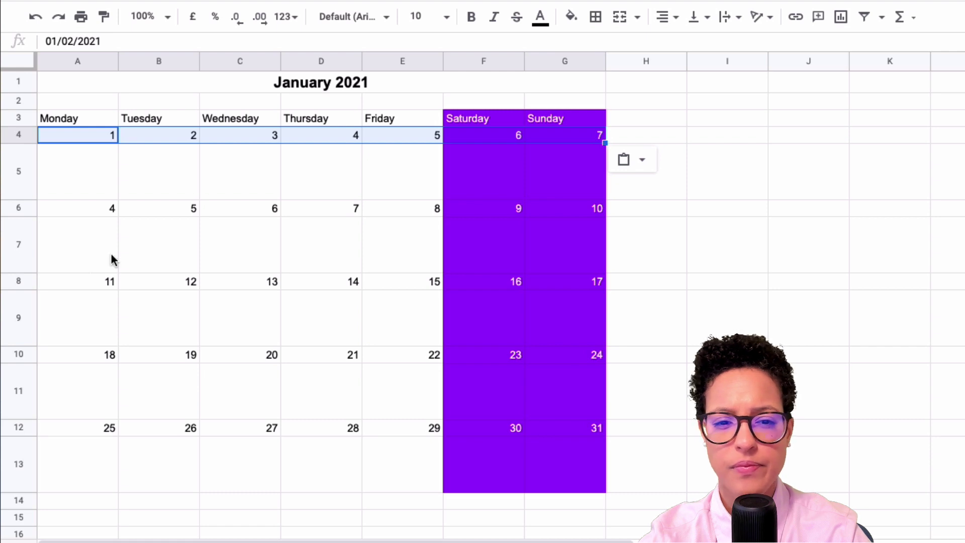
Step: Enter 8/2/2021 in A6 to start the second week
left_click(97, 206)
type("8")
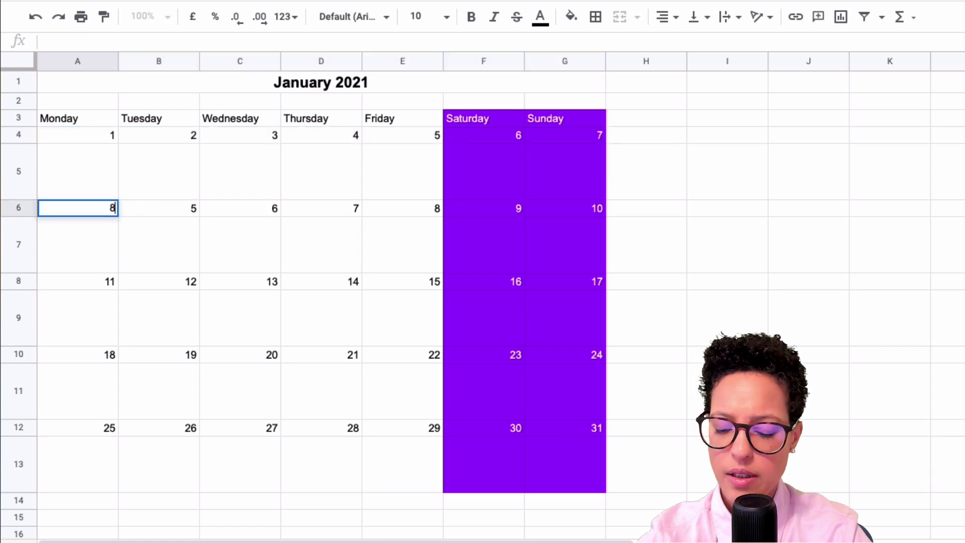
type("/2/2021")
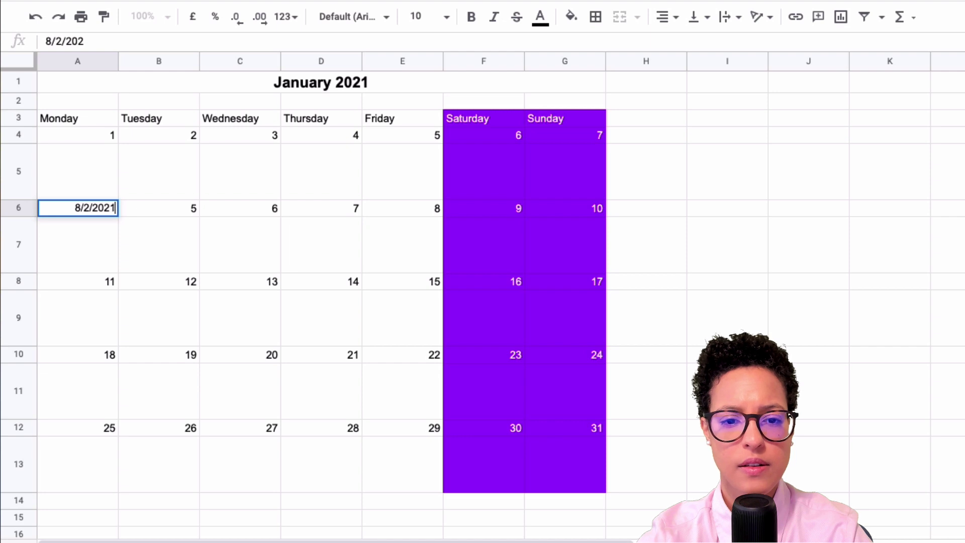
key("Return")
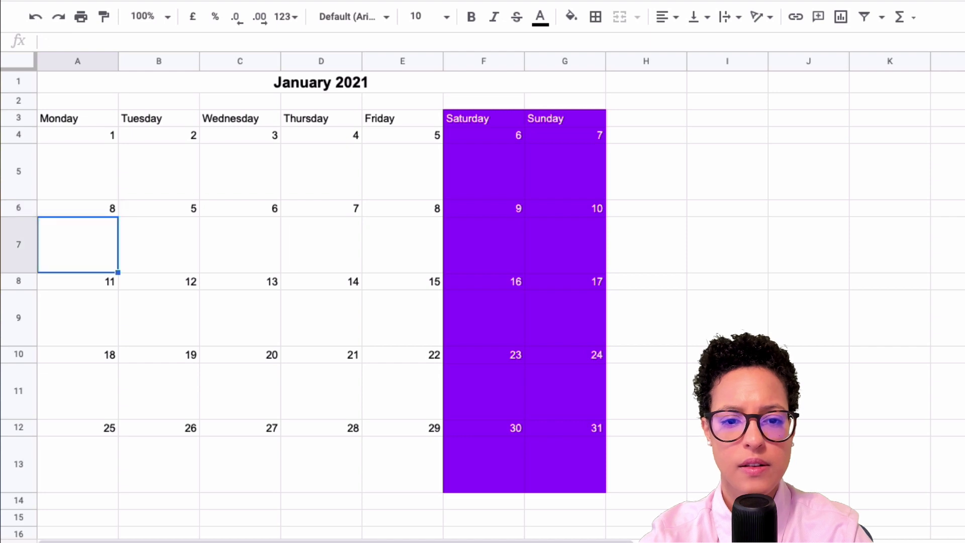
Step: Autofill row 6 with dates 9–14 and paint row 4's formatting onto it
left_click(92, 206)
left_click_drag(118, 217, 560, 212)
left_click(102, 134)
left_click(601, 141, "shift")
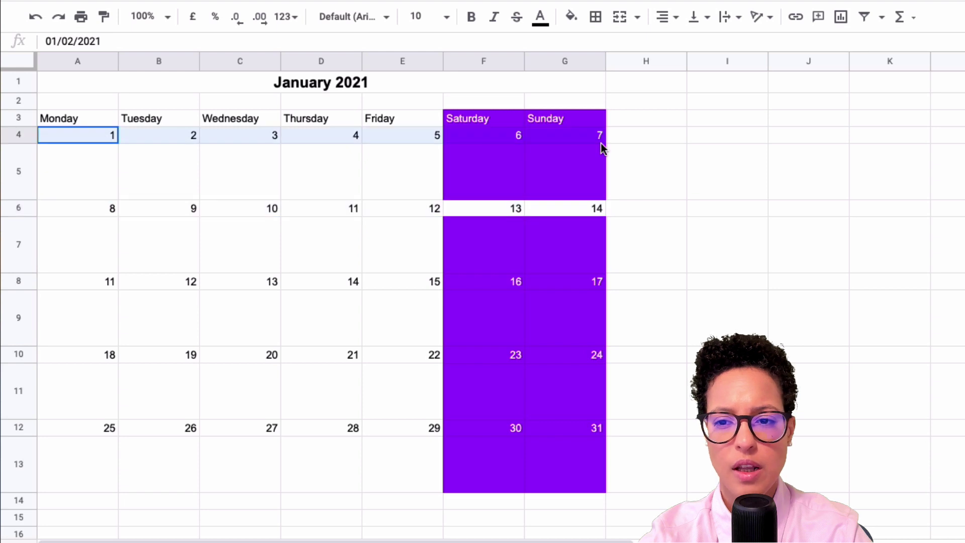
left_click(104, 19)
left_click_drag(97, 211, 584, 216)
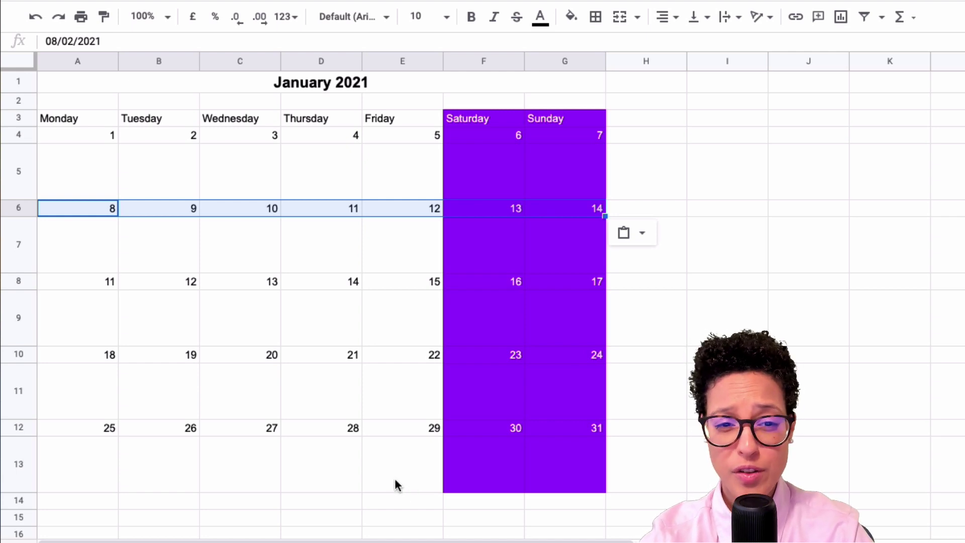
Step: Enter 15 and 16 in A8:B8 and select them to continue the third week
left_click(92, 280)
type("15")
key("Tab")
type("16")
key("Tab")
left_click_drag(82, 282, 600, 289)
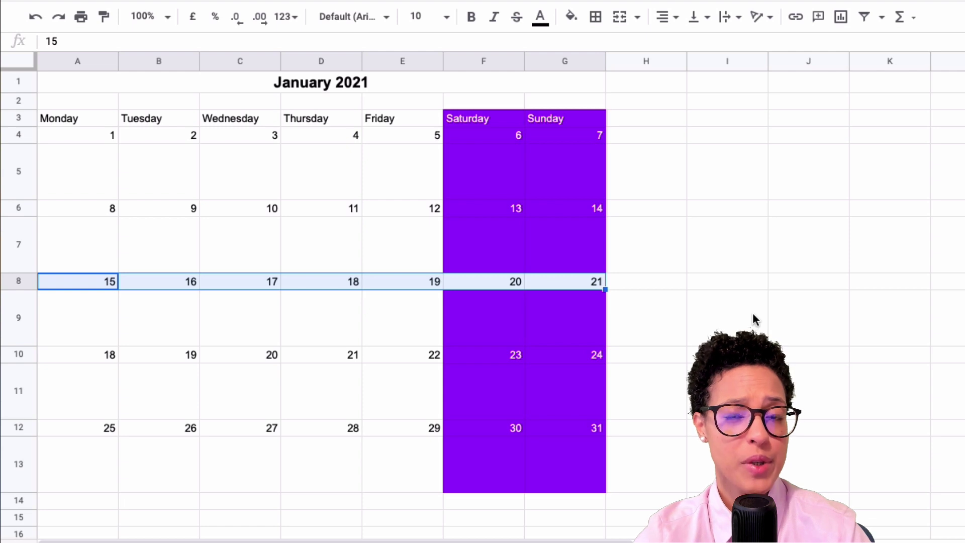
Step: Check the values stored in A6, A8 and B8
left_click(66, 207)
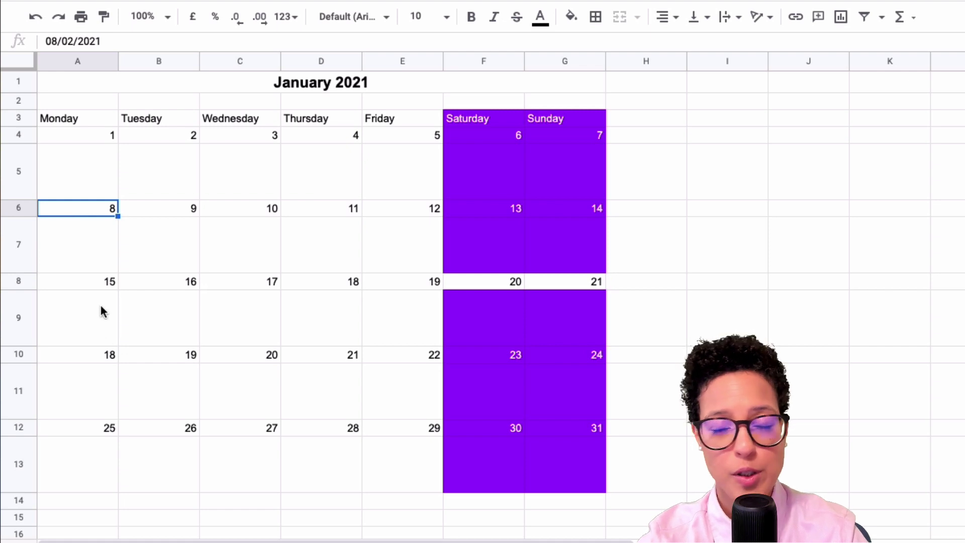
left_click(103, 279)
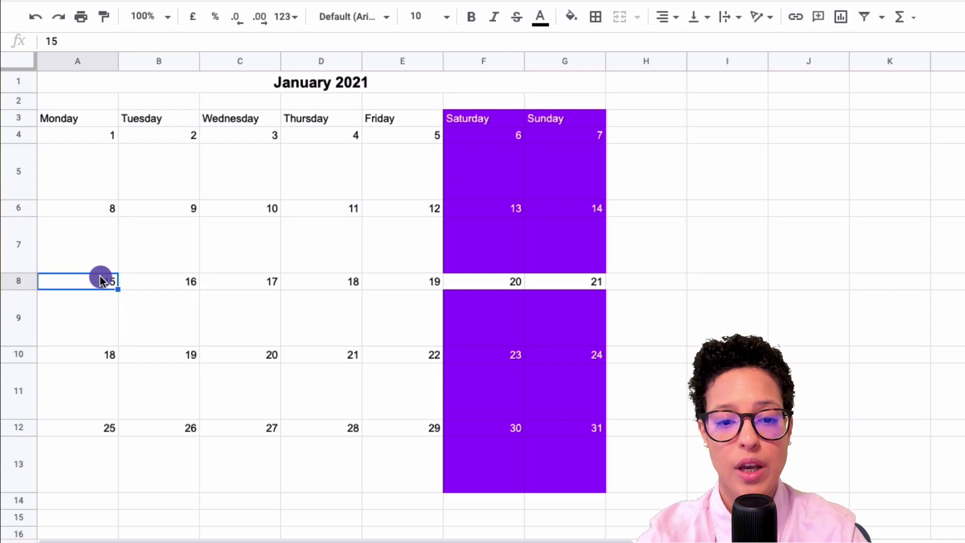
left_click(159, 281)
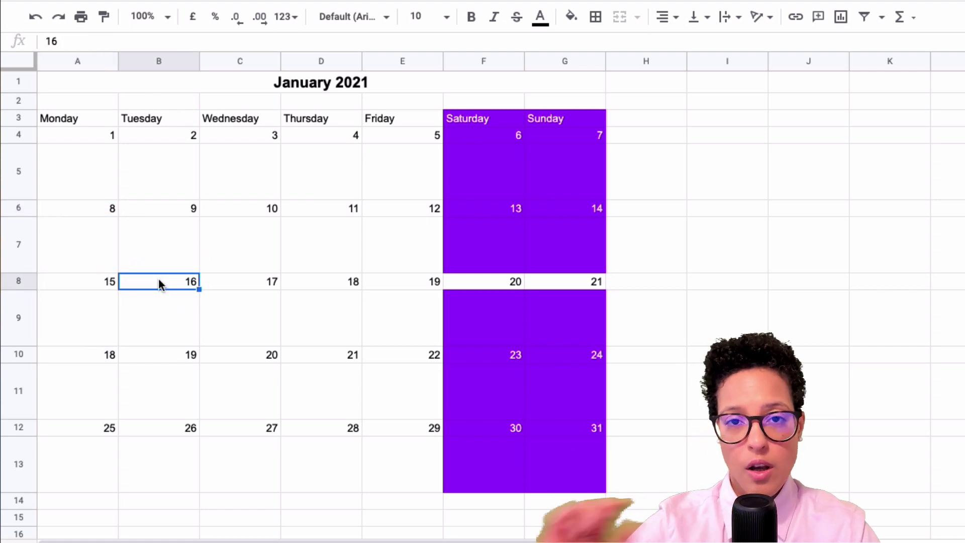
left_click(131, 281)
left_click(68, 280)
left_click(150, 286)
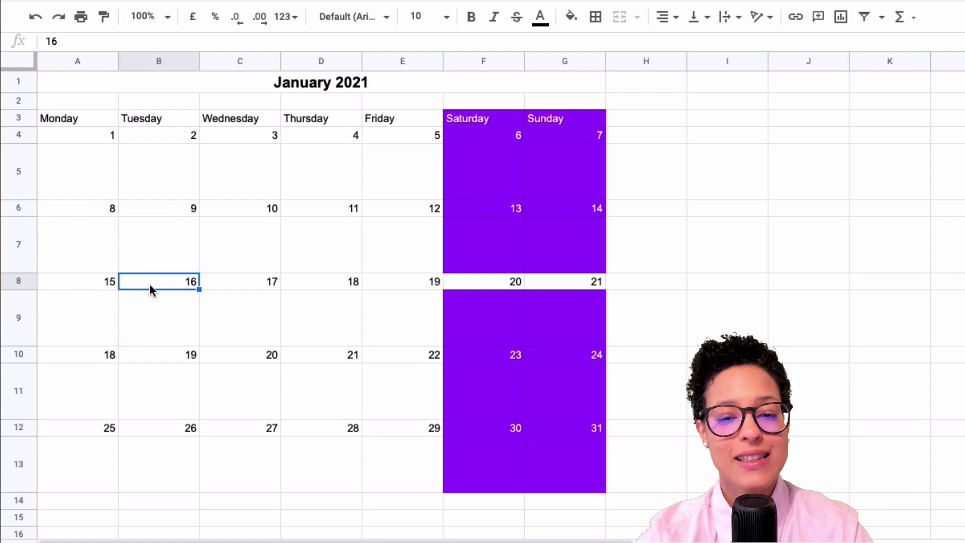